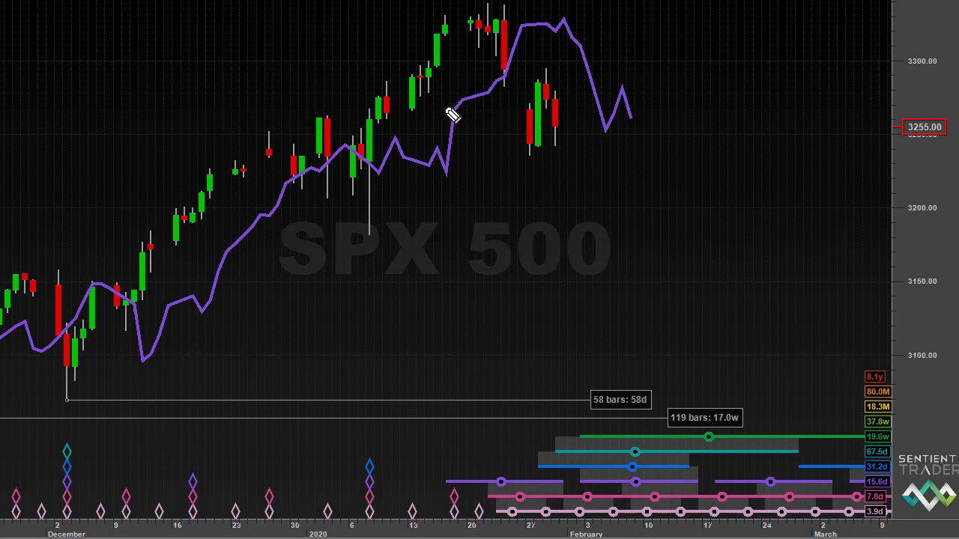
# Step: Draw an upward arrow beneath the mid-January SPX 500 candles, mark the 19.6w cycle line in February, and erase the annotations
pyautogui.moveTo(444, 117)
pyautogui.mouseDown()
pyautogui.moveTo(445, 75)
pyautogui.moveTo(456, 83)
pyautogui.mouseUp()
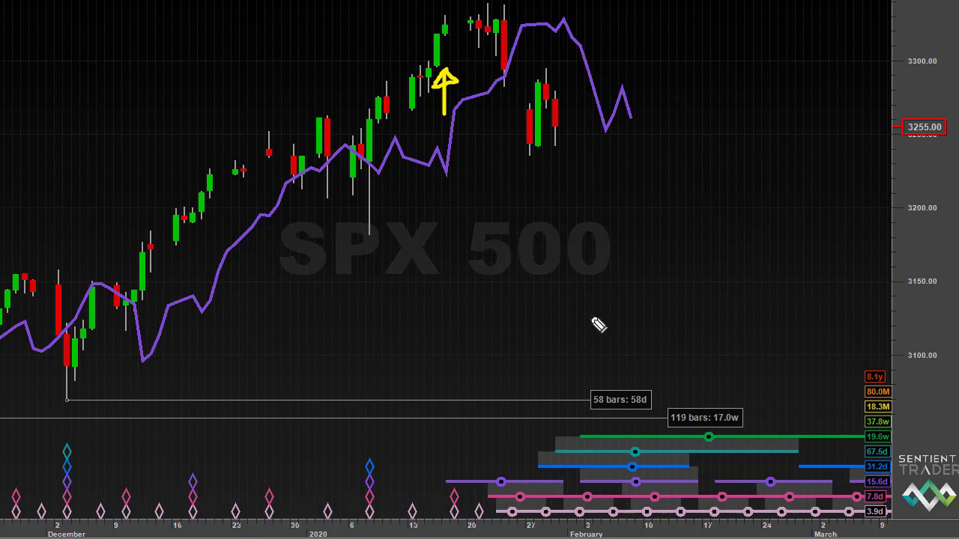
pyautogui.moveTo(580, 434)
pyautogui.mouseDown()
pyautogui.moveTo(637, 525)
pyautogui.moveTo(675, 512)
pyautogui.moveTo(715, 479)
pyautogui.moveTo(758, 433)
pyautogui.mouseUp()
pyautogui.press('e')
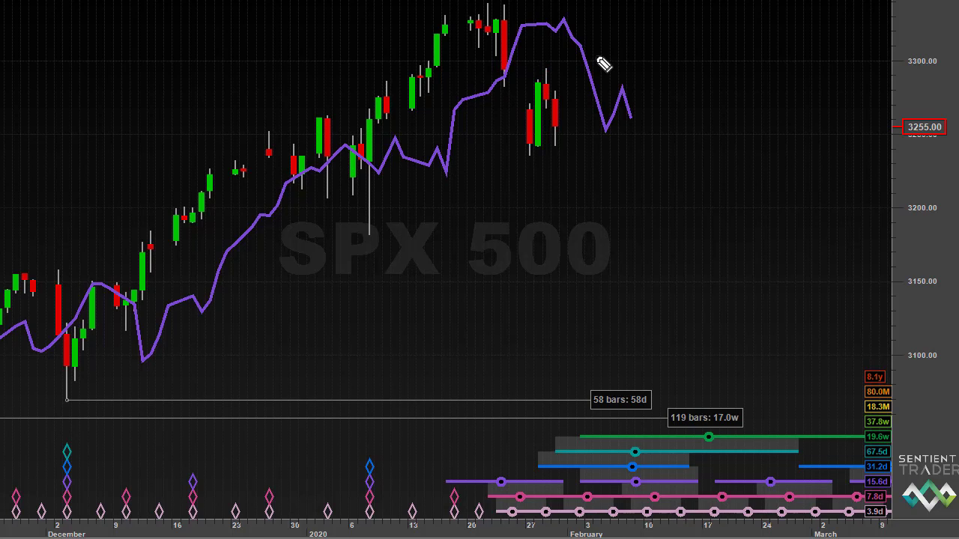
# Step: Write F beside the early-February line, draw a downward arrow along the late-January drop, and outline the February cycle projections with an inverted triangle
pyautogui.moveTo(606, 28)
pyautogui.mouseDown()
pyautogui.moveTo(614, 58)
pyautogui.moveTo(631, 27)
pyautogui.moveTo(630, 41)
pyautogui.mouseUp()
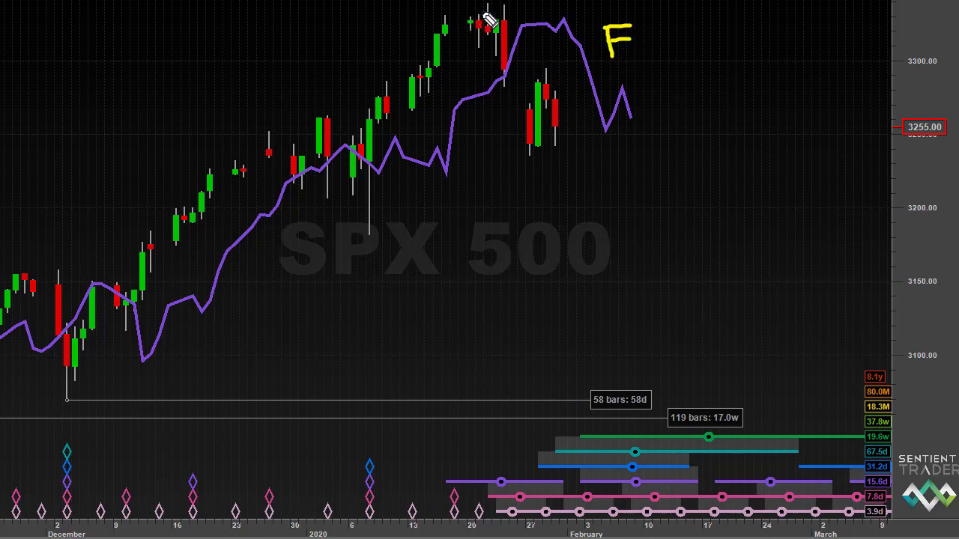
pyautogui.moveTo(487, 15)
pyautogui.mouseDown()
pyautogui.moveTo(516, 92)
pyautogui.moveTo(525, 72)
pyautogui.moveTo(498, 75)
pyautogui.mouseUp()
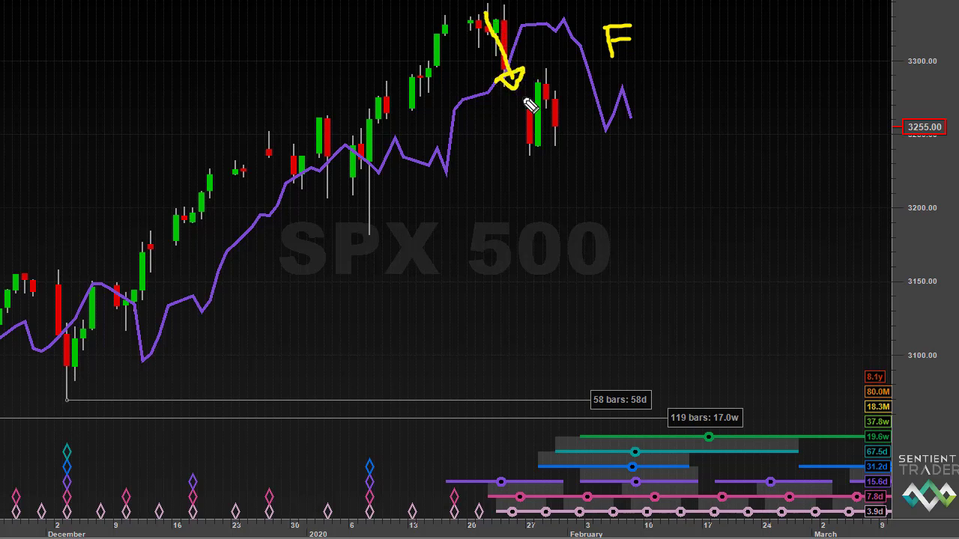
pyautogui.moveTo(585, 440)
pyautogui.mouseDown()
pyautogui.moveTo(644, 529)
pyautogui.moveTo(721, 430)
pyautogui.moveTo(608, 444)
pyautogui.moveTo(577, 432)
pyautogui.mouseUp()
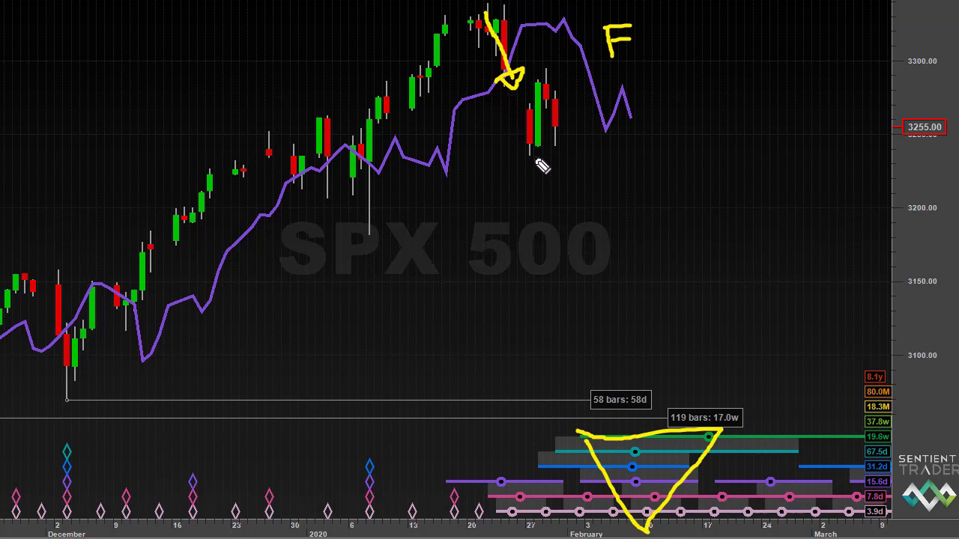
# Step: Circle the 27 January price low and outline the matching short-cycle projections below it with a small inverted triangle
pyautogui.moveTo(534, 150); pyautogui.dragTo(540, 165)
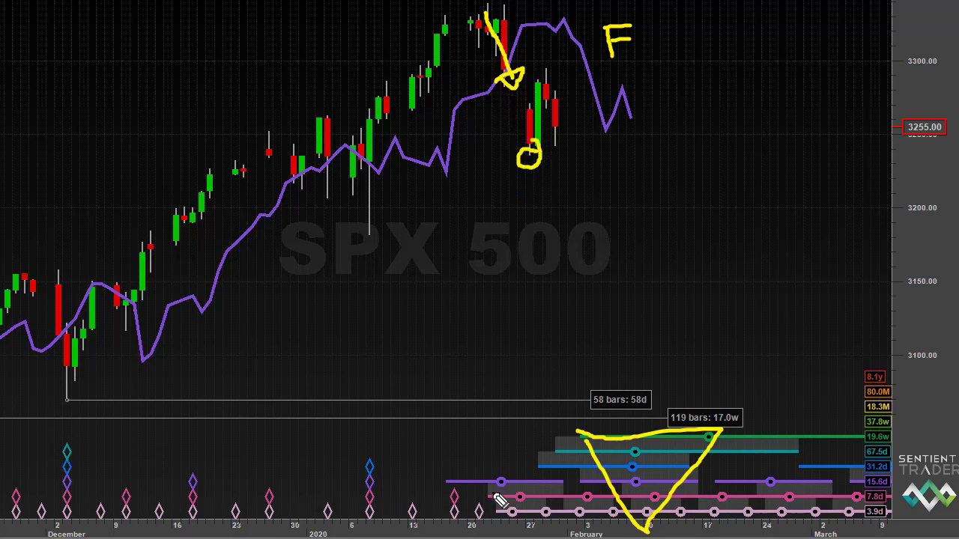
pyautogui.moveTo(489, 480)
pyautogui.mouseDown()
pyautogui.moveTo(511, 509)
pyautogui.moveTo(537, 502)
pyautogui.moveTo(524, 478)
pyautogui.moveTo(488, 480)
pyautogui.mouseUp()
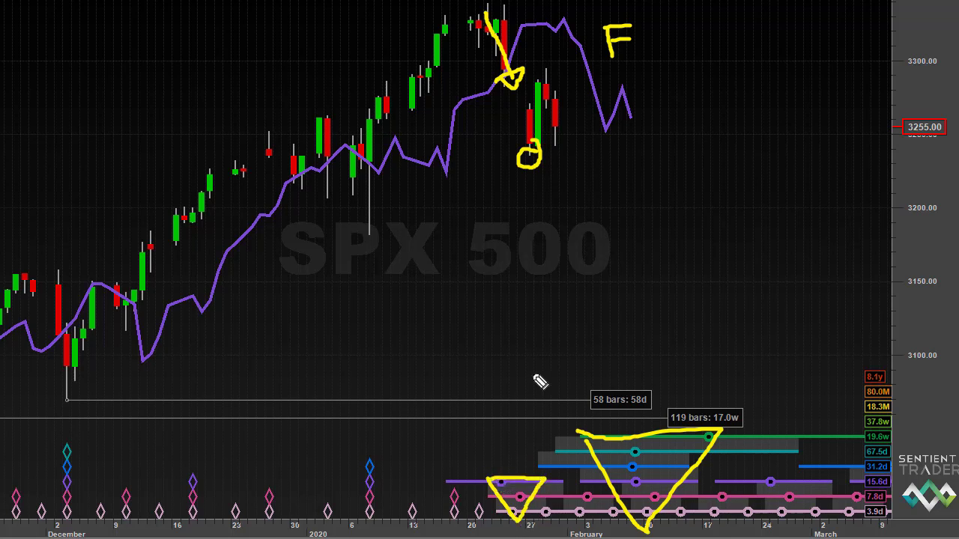
pyautogui.moveTo(532, 141)
pyautogui.mouseDown()
pyautogui.moveTo(537, 165)
pyautogui.moveTo(533, 155)
pyautogui.mouseUp()
# Step: Label the G and H crossings, draw a downward arrow from the last candle to below 3200, and erase all annotations
pyautogui.moveTo(577, 85)
pyautogui.mouseDown()
pyautogui.moveTo(574, 101)
pyautogui.moveTo(598, 91)
pyautogui.mouseUp()
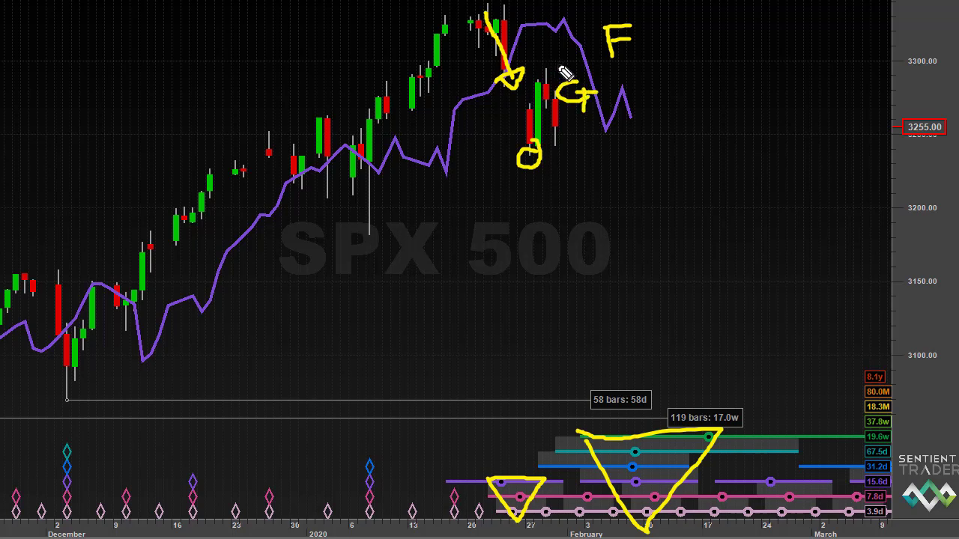
pyautogui.moveTo(620, 132)
pyautogui.mouseDown()
pyautogui.moveTo(619, 160)
pyautogui.moveTo(637, 162)
pyautogui.mouseUp()
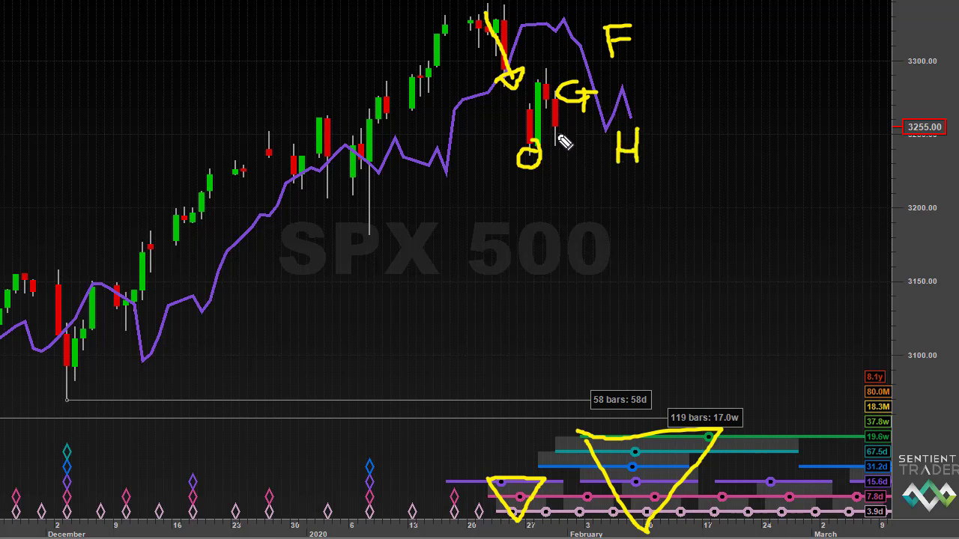
pyautogui.moveTo(563, 132)
pyautogui.mouseDown()
pyautogui.moveTo(613, 250)
pyautogui.moveTo(604, 259)
pyautogui.moveTo(619, 229)
pyautogui.moveTo(600, 243)
pyautogui.mouseUp()
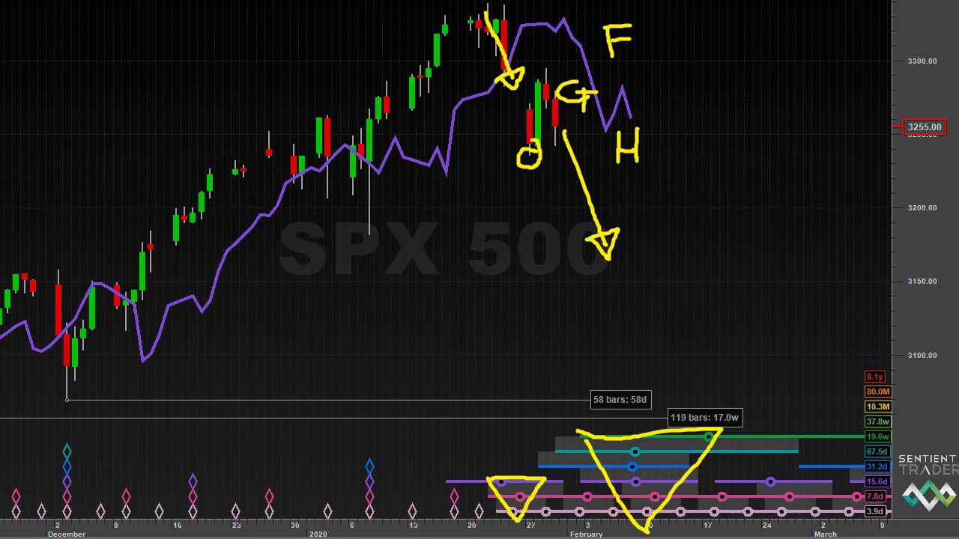
pyautogui.press('e')
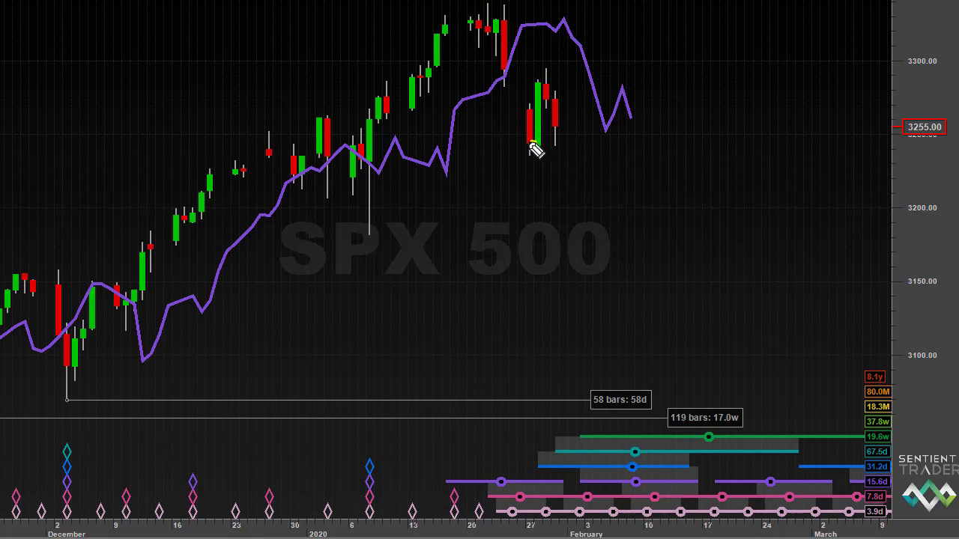
# Step: Circle the 27 January low, draw a line across the early-January peak, and add arrows at the January low and the late-December purple line
pyautogui.moveTo(537, 143)
pyautogui.mouseDown()
pyautogui.moveTo(527, 157)
pyautogui.moveTo(543, 149)
pyautogui.moveTo(536, 142)
pyautogui.mouseUp()
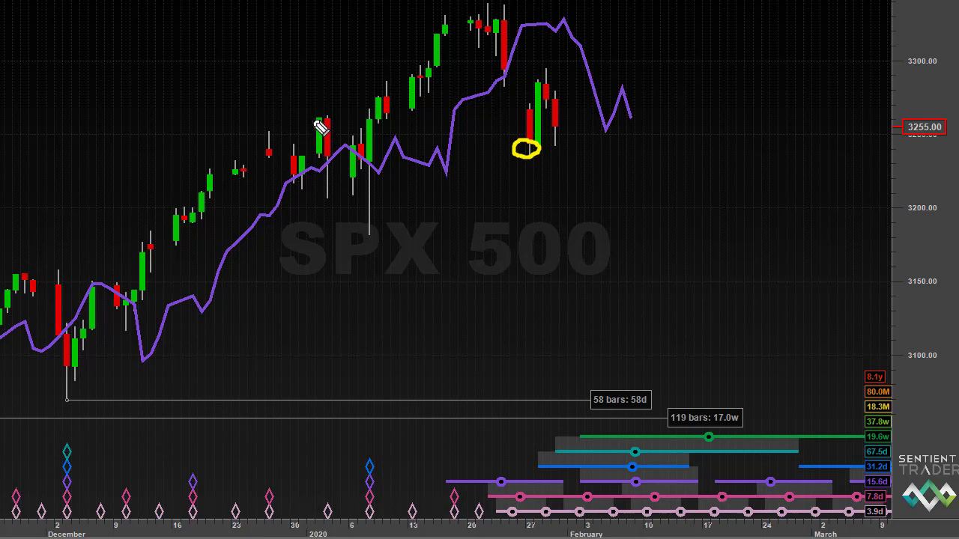
pyautogui.moveTo(294, 114); pyautogui.dragTo(335, 117)
pyautogui.moveTo(336, 232)
pyautogui.mouseDown()
pyautogui.moveTo(373, 237)
pyautogui.moveTo(358, 241)
pyautogui.mouseUp()
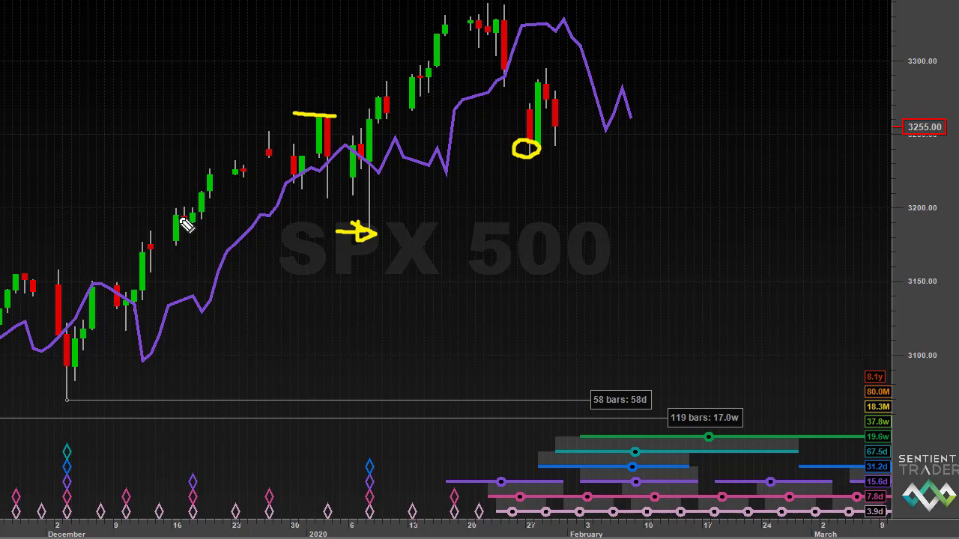
pyautogui.moveTo(207, 216)
pyautogui.mouseDown()
pyautogui.moveTo(225, 249)
pyautogui.moveTo(216, 238)
pyautogui.mouseUp()
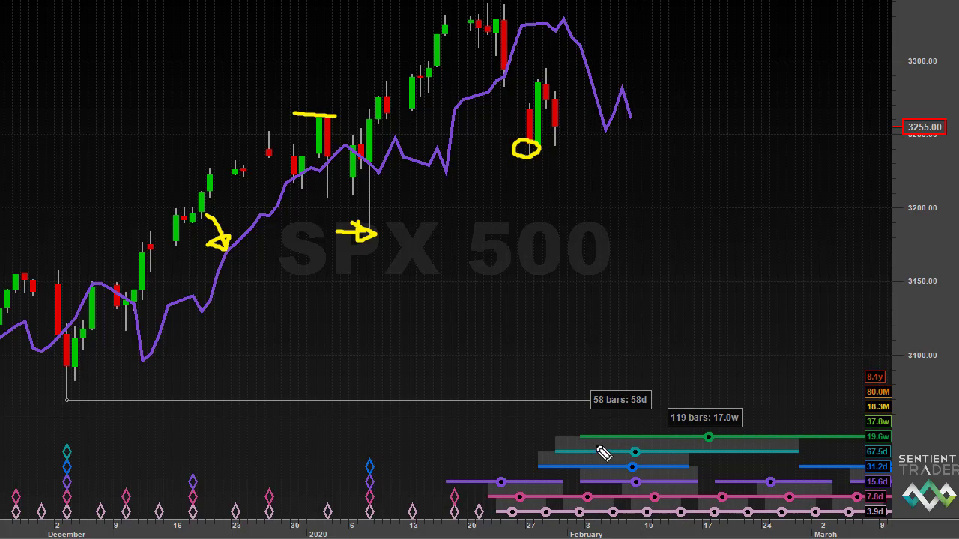
# Step: Outline the February trough projections with an inverted triangle, and draw upward arrows for the expected February rally and beneath the 27 January low
pyautogui.moveTo(578, 438)
pyautogui.mouseDown()
pyautogui.moveTo(648, 523)
pyautogui.moveTo(737, 435)
pyautogui.moveTo(565, 436)
pyautogui.moveTo(625, 502)
pyautogui.mouseUp()
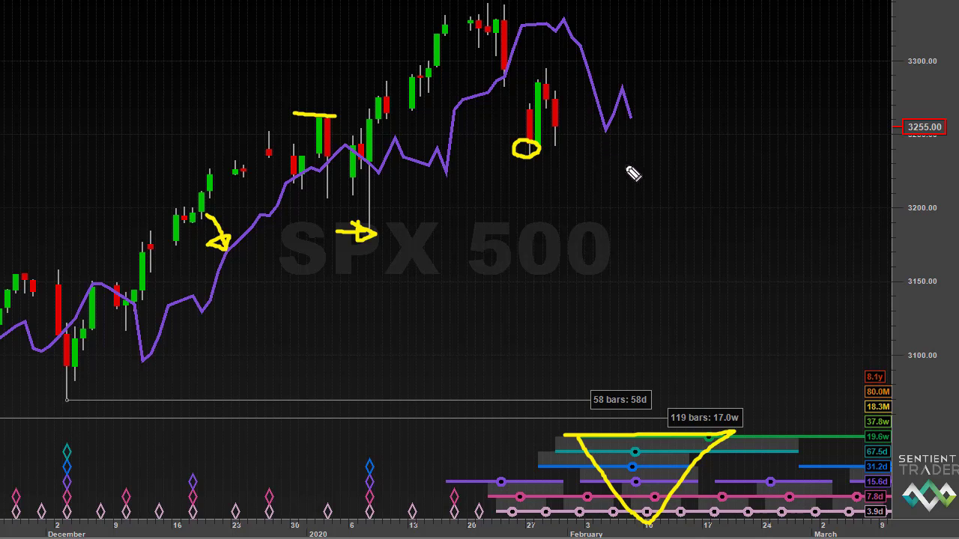
pyautogui.moveTo(649, 213)
pyautogui.mouseDown()
pyautogui.moveTo(712, 107)
pyautogui.moveTo(699, 105)
pyautogui.moveTo(735, 125)
pyautogui.moveTo(700, 107)
pyautogui.mouseUp()
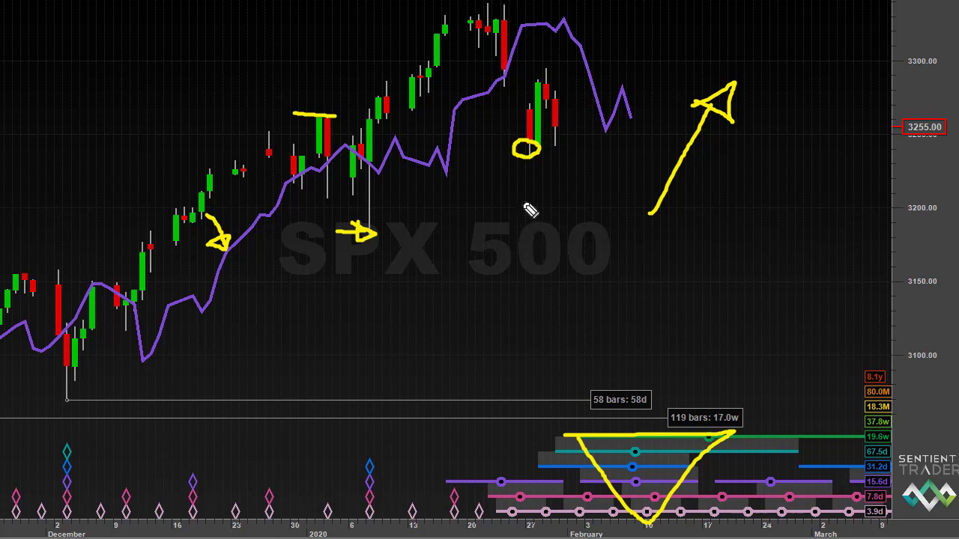
pyautogui.moveTo(533, 228)
pyautogui.mouseDown()
pyautogui.moveTo(524, 185)
pyautogui.moveTo(533, 176)
pyautogui.moveTo(541, 187)
pyautogui.moveTo(526, 189)
pyautogui.mouseUp()
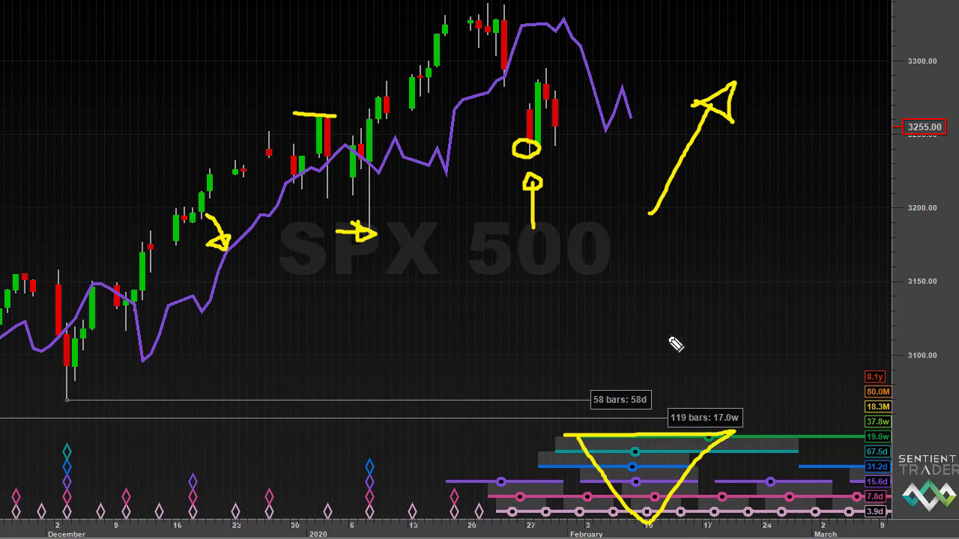
# Step: Draw arrows to the 58-bar and 119-bar labels, circle the early-December diamond stack, and erase all annotations
pyautogui.moveTo(672, 327)
pyautogui.mouseDown()
pyautogui.moveTo(639, 376)
pyautogui.moveTo(640, 355)
pyautogui.moveTo(633, 382)
pyautogui.moveTo(650, 365)
pyautogui.mouseUp()
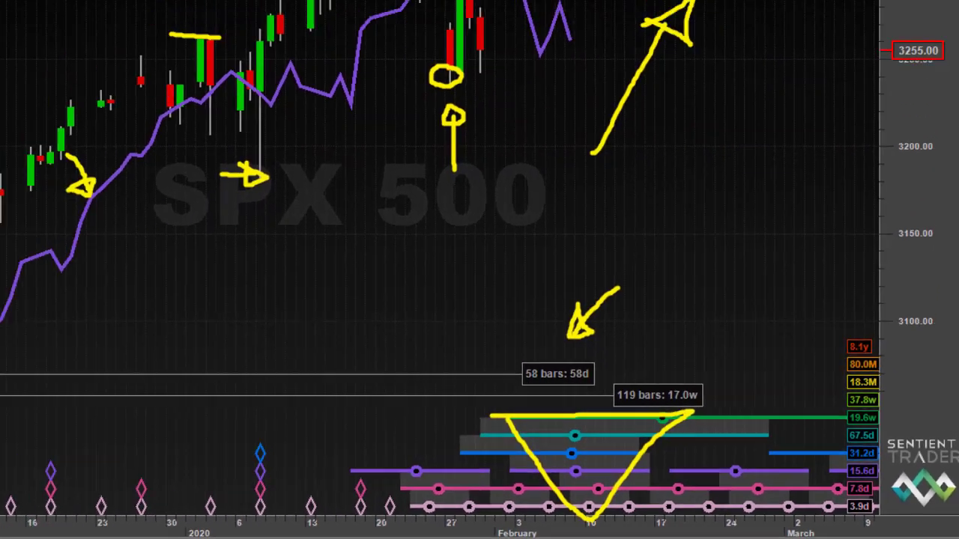
pyautogui.moveTo(84, 468)
pyautogui.mouseDown()
pyautogui.moveTo(57, 459)
pyautogui.moveTo(47, 511)
pyautogui.moveTo(60, 531)
pyautogui.moveTo(86, 529)
pyautogui.moveTo(85, 461)
pyautogui.mouseUp()
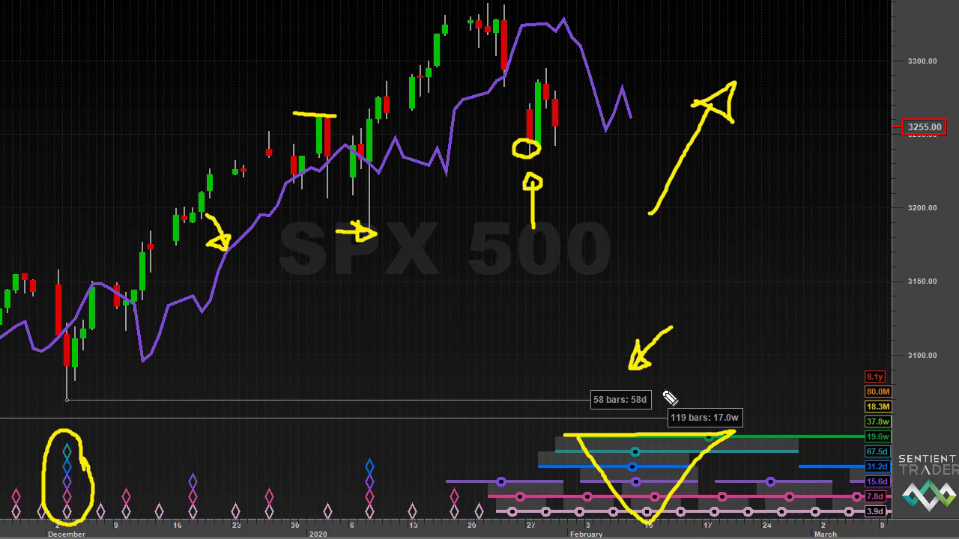
pyautogui.click(710, 368)
pyautogui.moveTo(711, 392); pyautogui.dragTo(758, 337)
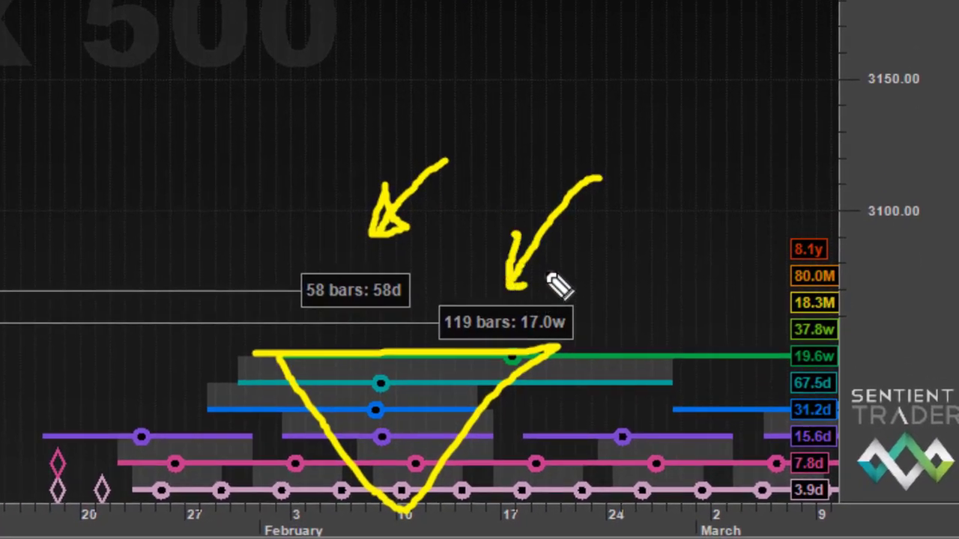
pyautogui.moveTo(514, 234); pyautogui.dragTo(560, 261)
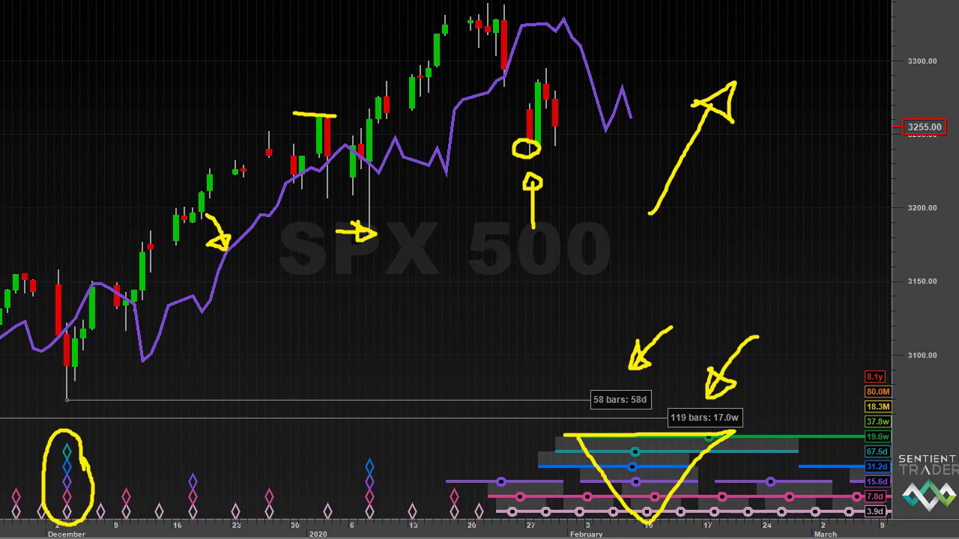
pyautogui.press('e')
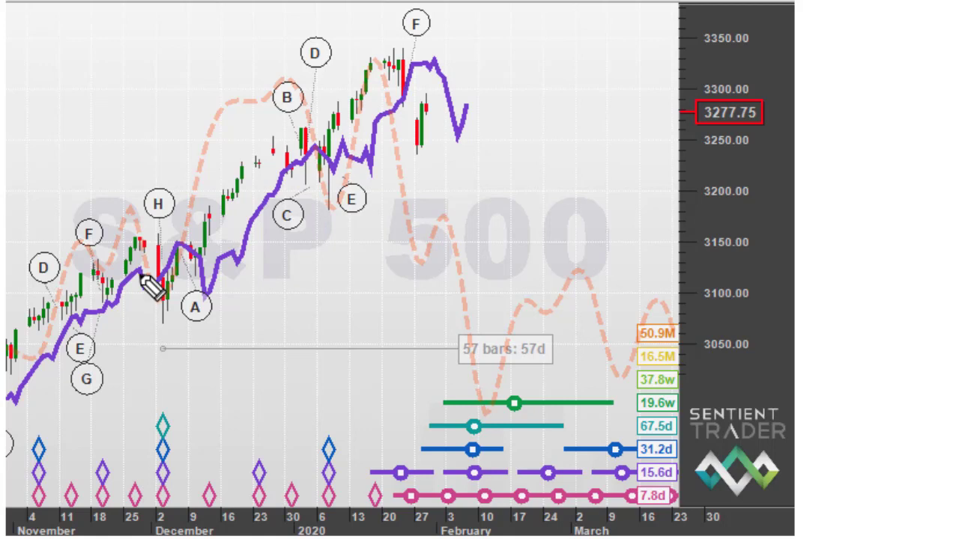
# Step: On the S&P 500 chart, circle the early-December and early-January price troughs and the diamond stack beneath each
pyautogui.moveTo(166, 304)
pyautogui.mouseDown()
pyautogui.moveTo(138, 345)
pyautogui.moveTo(180, 362)
pyautogui.moveTo(194, 309)
pyautogui.moveTo(163, 316)
pyautogui.mouseUp()
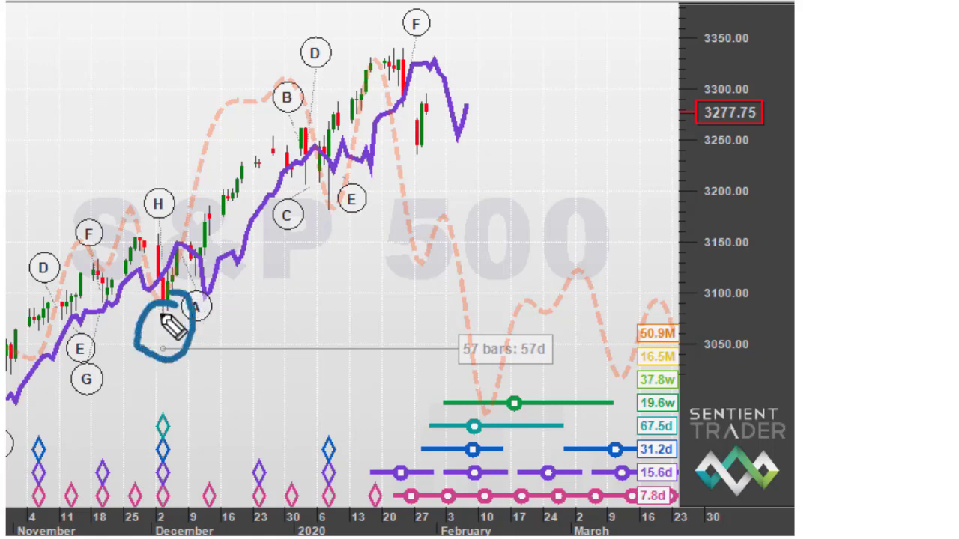
pyautogui.moveTo(193, 449)
pyautogui.mouseDown()
pyautogui.moveTo(189, 412)
pyautogui.moveTo(166, 391)
pyautogui.moveTo(135, 435)
pyautogui.moveTo(141, 501)
pyautogui.moveTo(161, 532)
pyautogui.moveTo(189, 488)
pyautogui.moveTo(193, 423)
pyautogui.mouseUp()
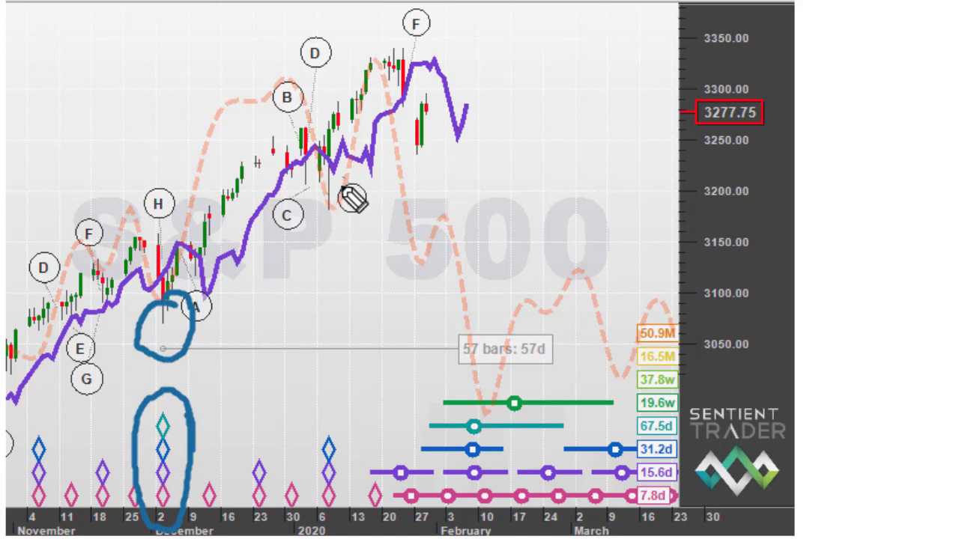
pyautogui.moveTo(348, 197)
pyautogui.mouseDown()
pyautogui.moveTo(310, 198)
pyautogui.moveTo(321, 253)
pyautogui.moveTo(364, 176)
pyautogui.mouseUp()
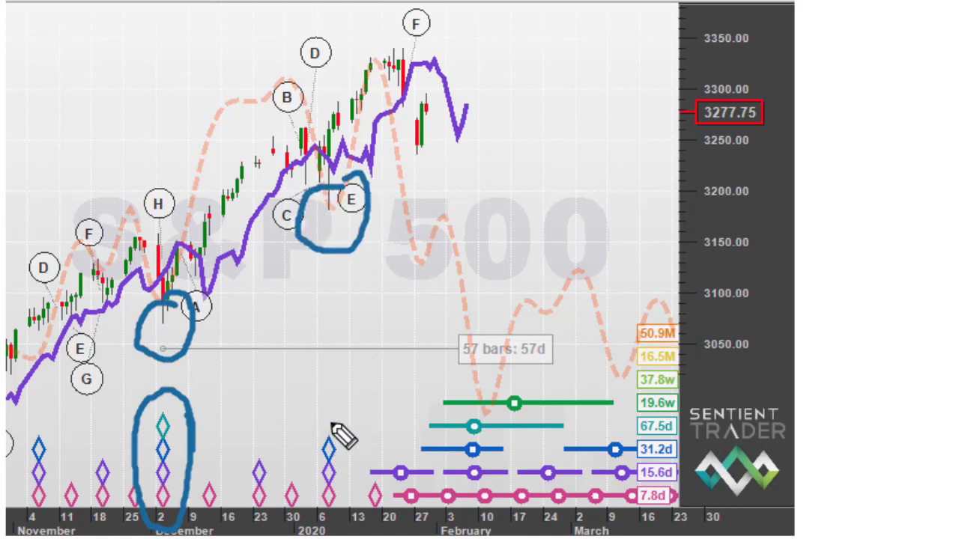
pyautogui.moveTo(338, 425)
pyautogui.mouseDown()
pyautogui.moveTo(321, 446)
pyautogui.moveTo(310, 511)
pyautogui.moveTo(323, 529)
pyautogui.moveTo(343, 434)
pyautogui.mouseUp()
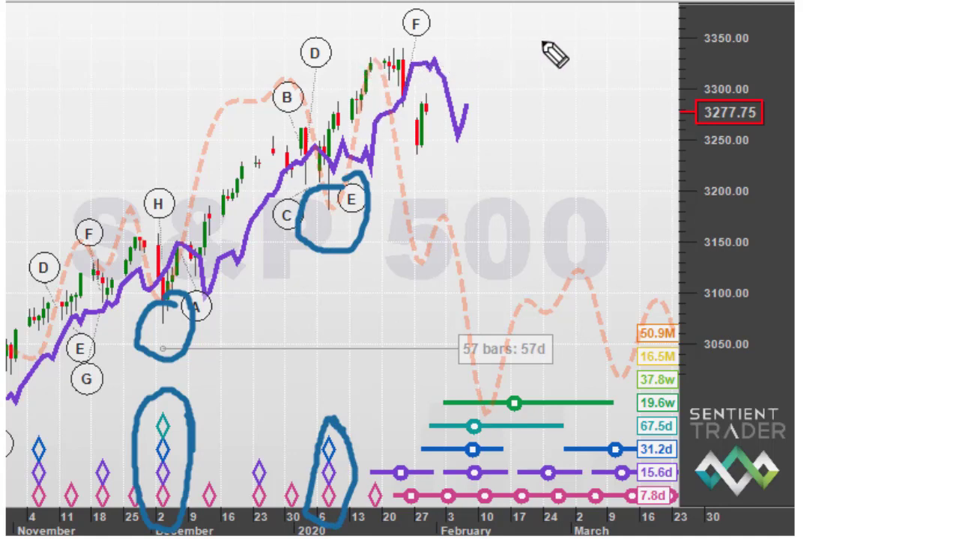
# Step: Draw an arrow to the late-January F crossing, mark its F label with a line, and outline the February trough projections with an inverted triangle
pyautogui.moveTo(543, 43)
pyautogui.mouseDown()
pyautogui.moveTo(423, 92)
pyautogui.moveTo(427, 77)
pyautogui.moveTo(423, 99)
pyautogui.moveTo(459, 97)
pyautogui.moveTo(438, 69)
pyautogui.mouseUp()
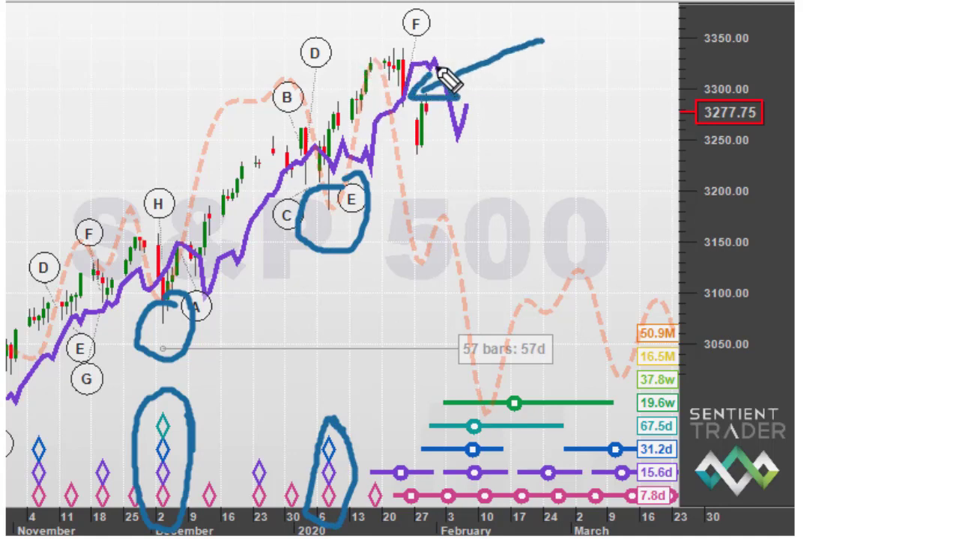
pyautogui.moveTo(470, 21); pyautogui.dragTo(427, 21)
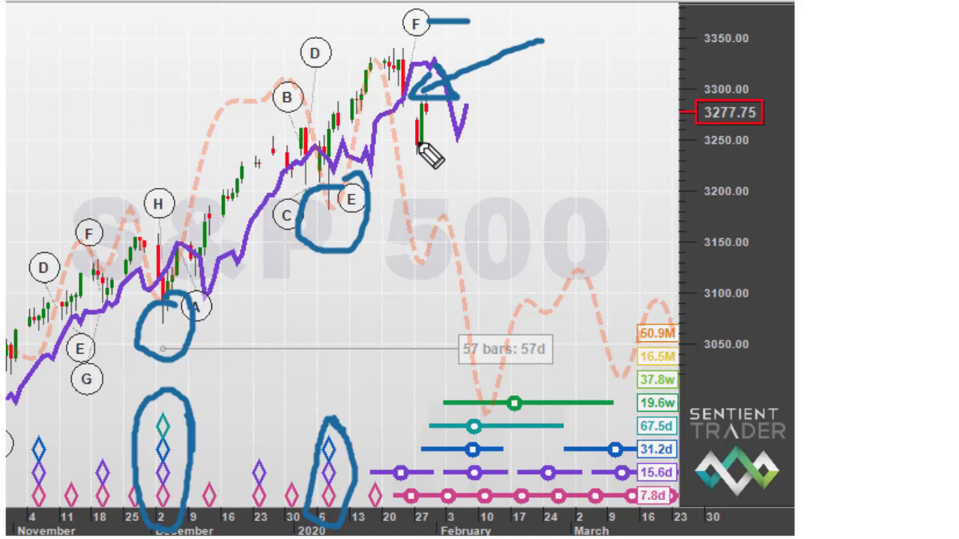
pyautogui.moveTo(429, 402)
pyautogui.mouseDown()
pyautogui.moveTo(481, 517)
pyautogui.moveTo(544, 389)
pyautogui.moveTo(422, 391)
pyautogui.mouseUp()
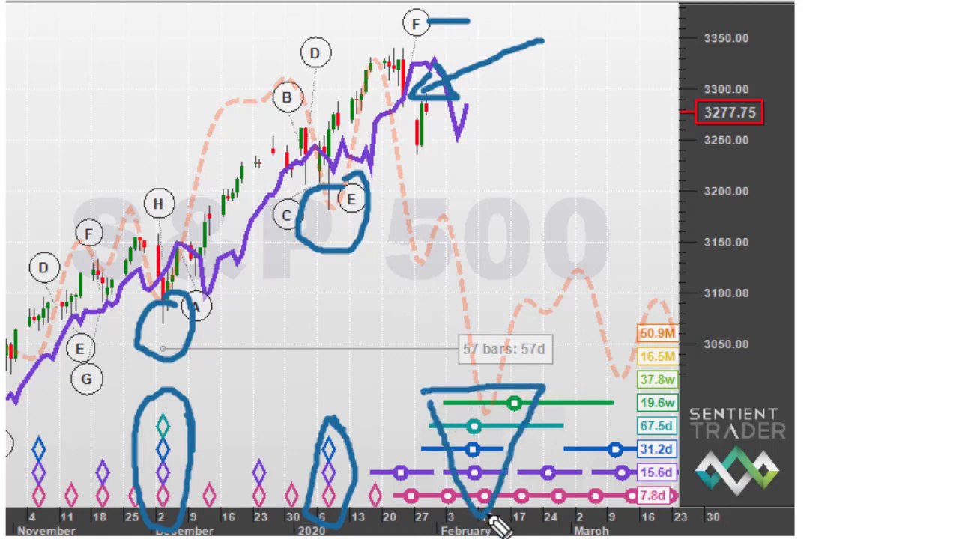
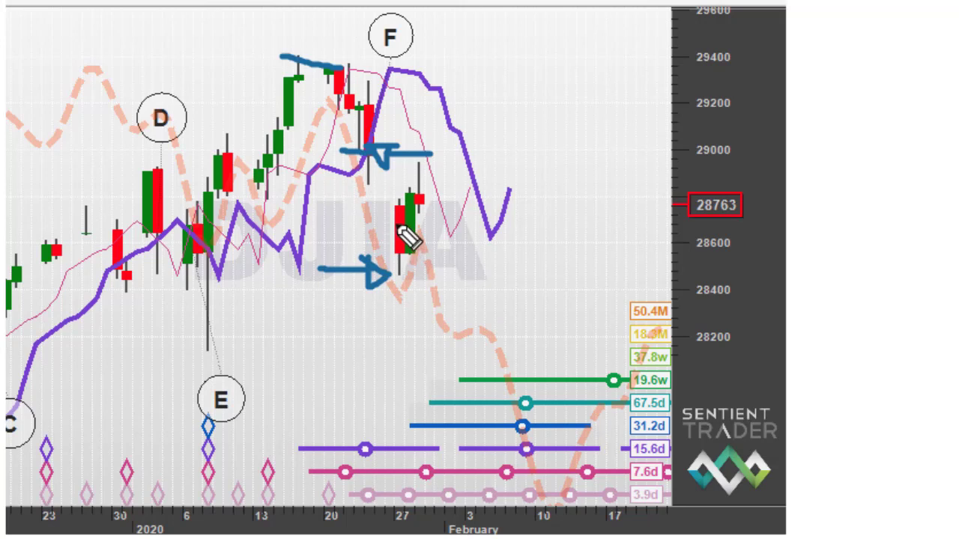
# Step: On the DJIA chart, draw a rising line from the 27 January low and an inverted triangle around the February projections, and exit drawing mode
pyautogui.moveTo(401, 255); pyautogui.dragTo(449, 161)
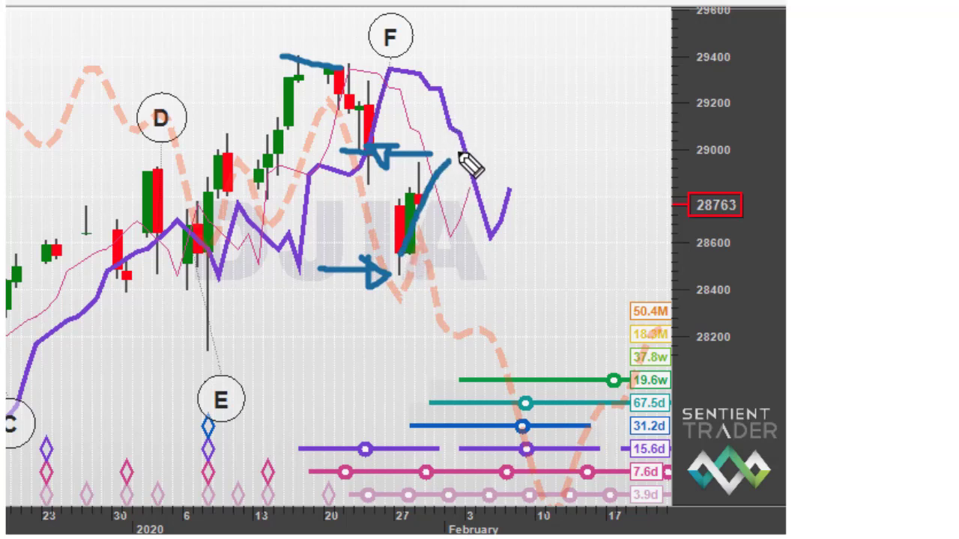
pyautogui.moveTo(446, 372)
pyautogui.mouseDown()
pyautogui.moveTo(495, 485)
pyautogui.moveTo(542, 497)
pyautogui.moveTo(610, 370)
pyautogui.moveTo(426, 373)
pyautogui.mouseUp()
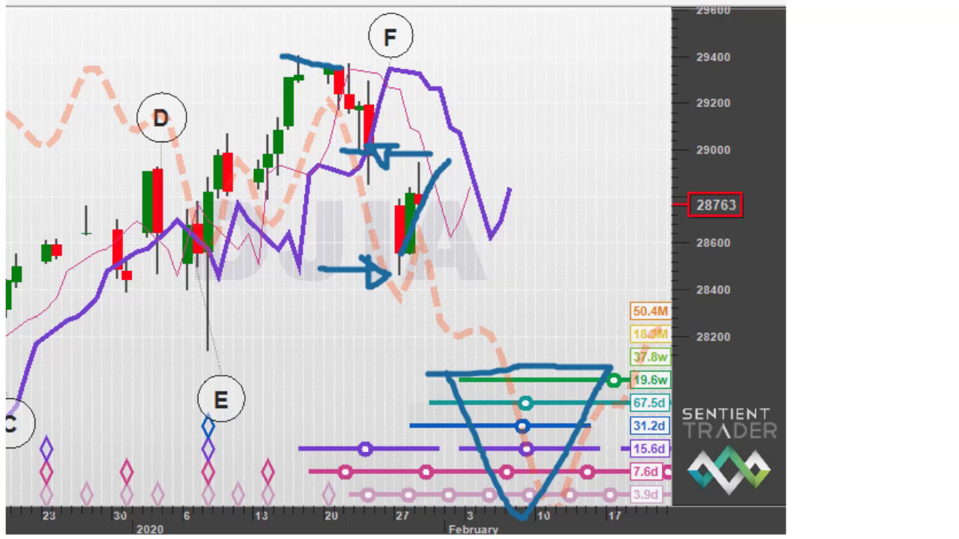
pyautogui.press('Escape')
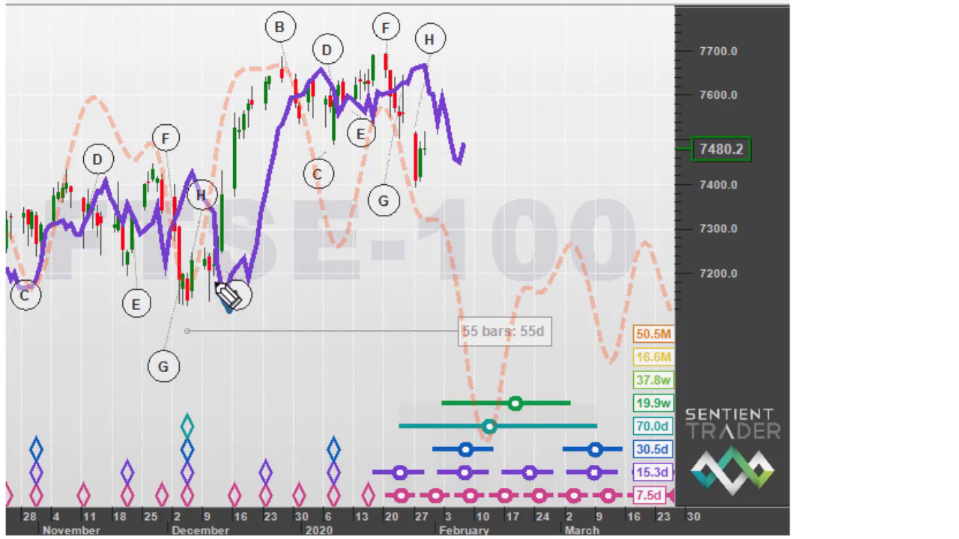
# Step: On the FTSE-100 chart, circle the early-December trough with its diamond stack, and the early-January diamond stack
pyautogui.moveTo(226, 307)
pyautogui.mouseDown()
pyautogui.moveTo(135, 351)
pyautogui.moveTo(154, 503)
pyautogui.moveTo(203, 528)
pyautogui.moveTo(231, 401)
pyautogui.moveTo(232, 298)
pyautogui.mouseUp()
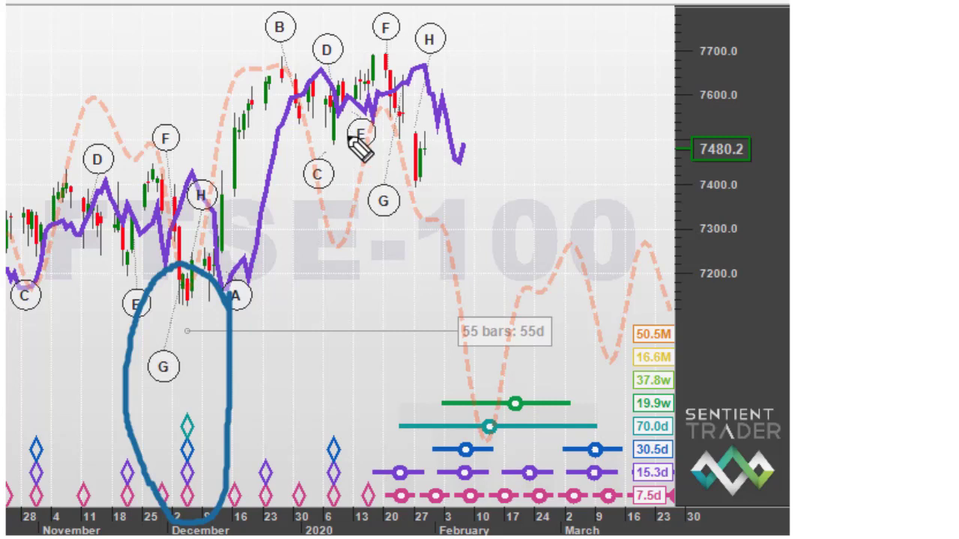
pyautogui.moveTo(357, 456)
pyautogui.mouseDown()
pyautogui.moveTo(311, 433)
pyautogui.moveTo(294, 506)
pyautogui.moveTo(308, 527)
pyautogui.moveTo(343, 517)
pyautogui.moveTo(360, 471)
pyautogui.mouseUp()
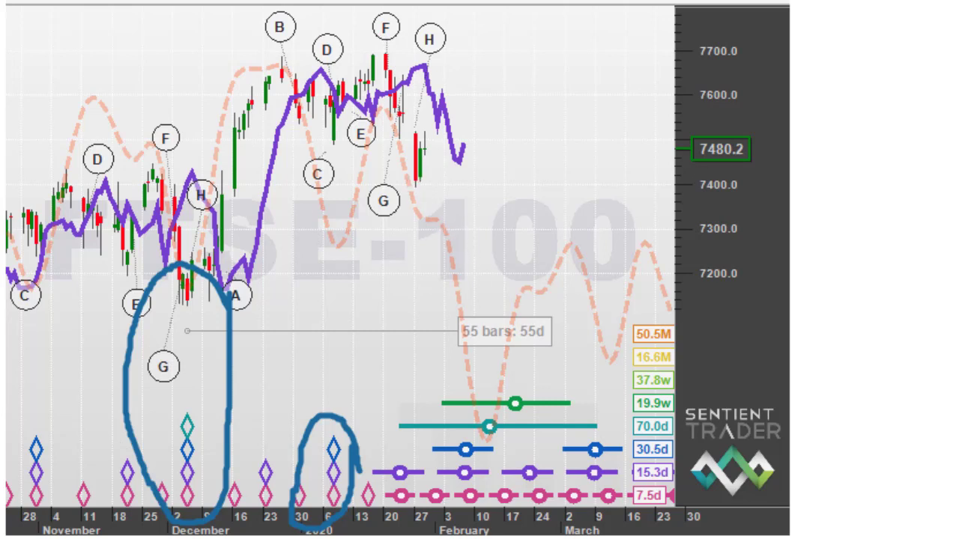
# Step: Clear the FTSE-100 marks, trace the M-shaped price path from the early-December low, and mark the February projections with an inverted triangle and a down arrow
pyautogui.press('e')
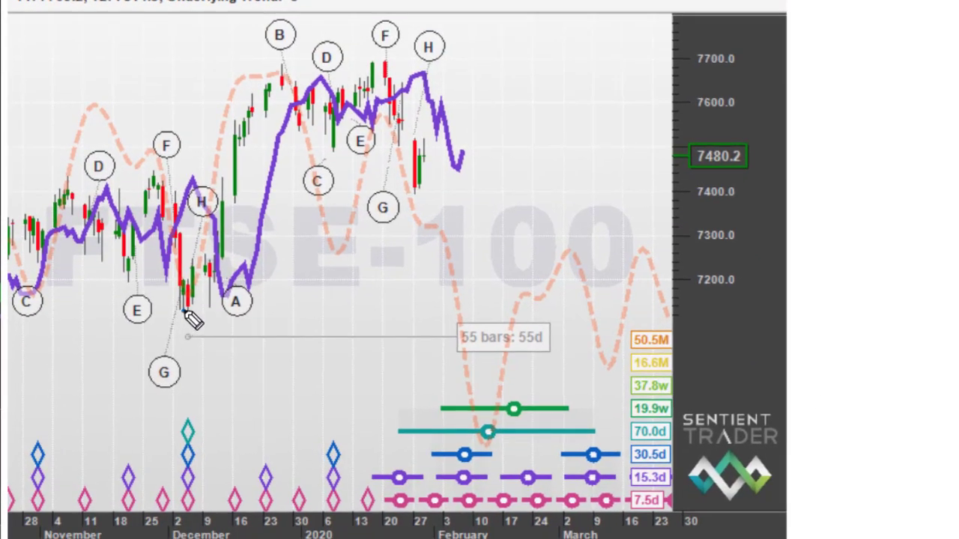
pyautogui.moveTo(187, 310)
pyautogui.mouseDown()
pyautogui.moveTo(215, 272)
pyautogui.moveTo(284, 64)
pyautogui.moveTo(334, 146)
pyautogui.moveTo(398, 66)
pyautogui.moveTo(429, 189)
pyautogui.mouseUp()
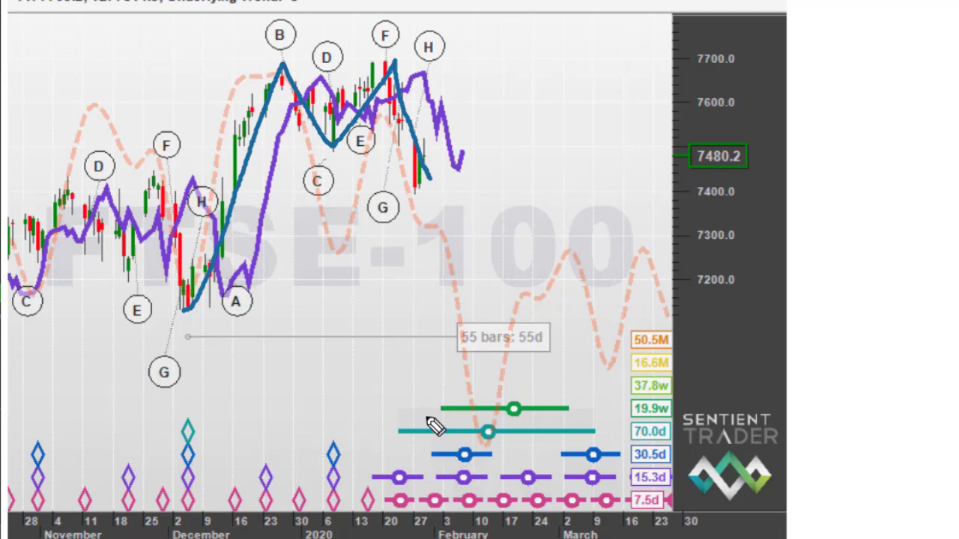
pyautogui.moveTo(426, 412)
pyautogui.mouseDown()
pyautogui.moveTo(460, 508)
pyautogui.moveTo(475, 518)
pyautogui.moveTo(544, 394)
pyautogui.moveTo(435, 398)
pyautogui.mouseUp()
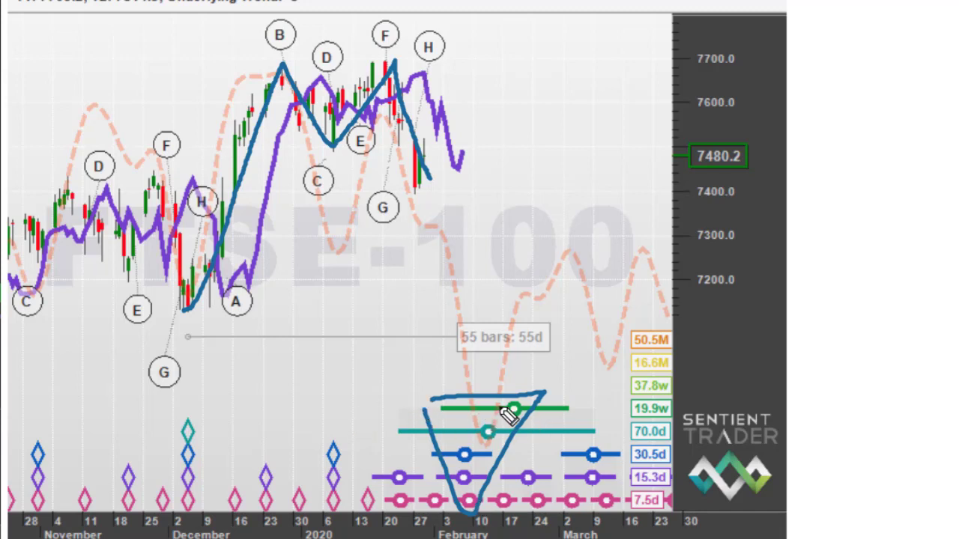
pyautogui.moveTo(514, 409); pyautogui.dragTo(517, 485)
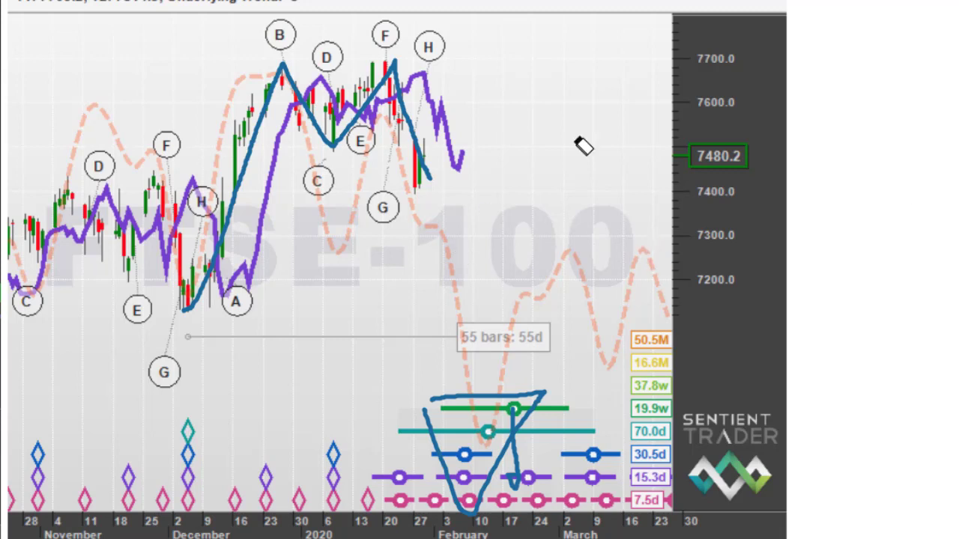
# Step: Clear the marks and, on the closer FTSE-100 view, circle the early-January diamond stack and draw an arrow to the F crossing
pyautogui.press('e')
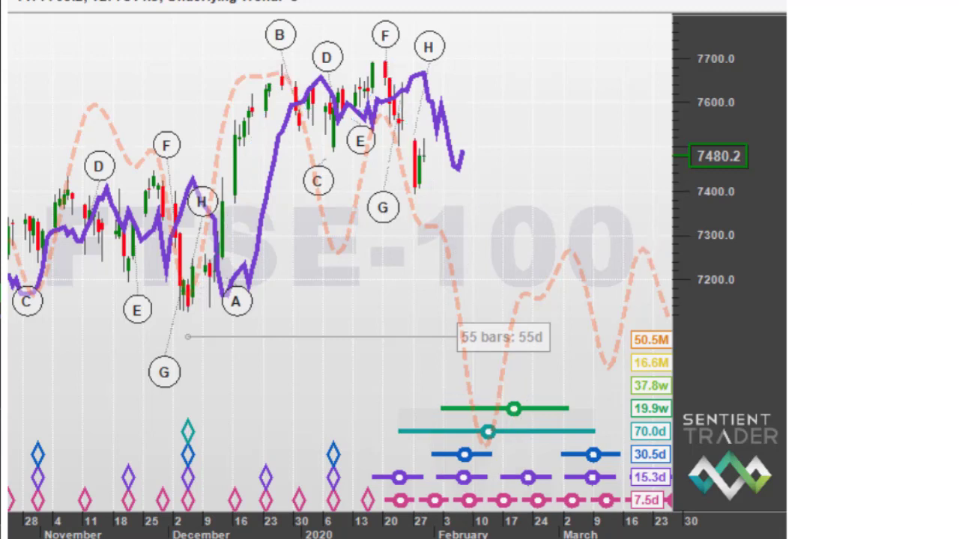
pyautogui.scroll(3, 637, 361)
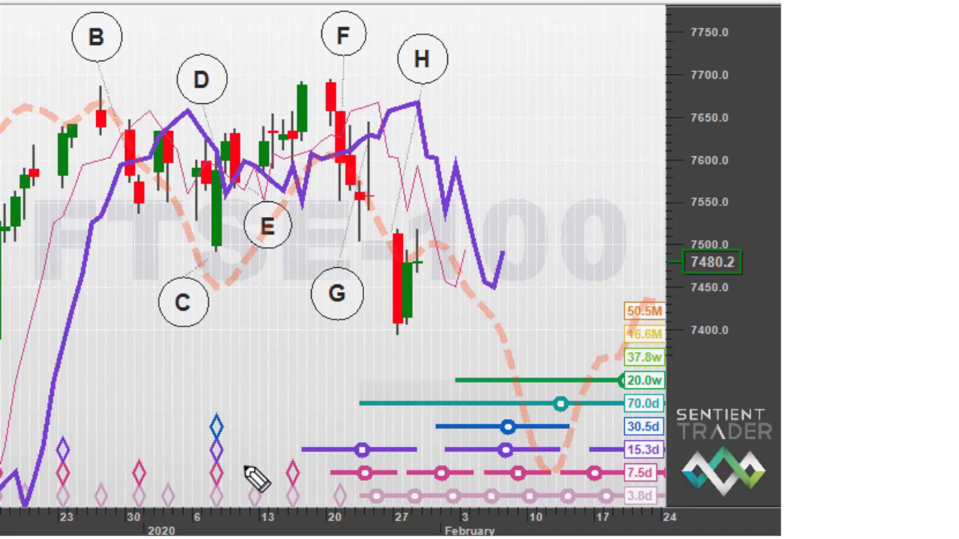
pyautogui.moveTo(246, 429)
pyautogui.mouseDown()
pyautogui.moveTo(229, 401)
pyautogui.moveTo(203, 404)
pyautogui.moveTo(186, 462)
pyautogui.moveTo(199, 518)
pyautogui.moveTo(220, 523)
pyautogui.moveTo(244, 423)
pyautogui.mouseUp()
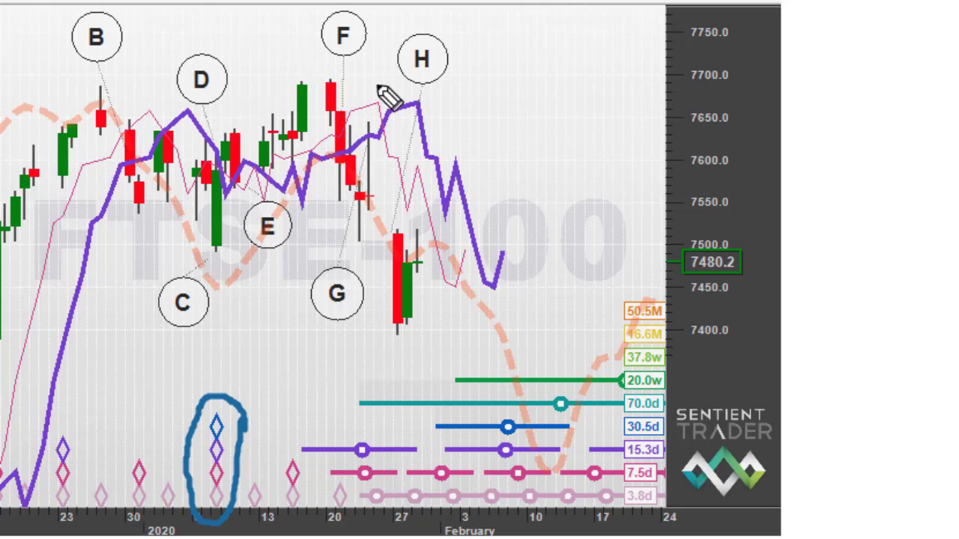
pyautogui.moveTo(388, 42)
pyautogui.mouseDown()
pyautogui.moveTo(367, 97)
pyautogui.moveTo(358, 81)
pyautogui.moveTo(382, 91)
pyautogui.mouseUp()
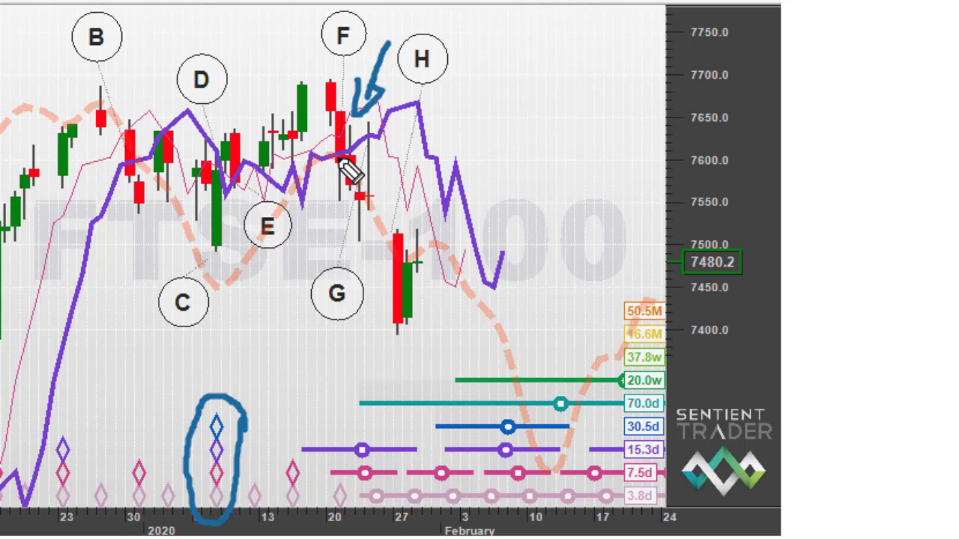
# Step: Mark the January price peaks with a horizontal line near 7700 and draw two arrows pointing to the 27 January drop
pyautogui.moveTo(275, 76); pyautogui.dragTo(354, 78)
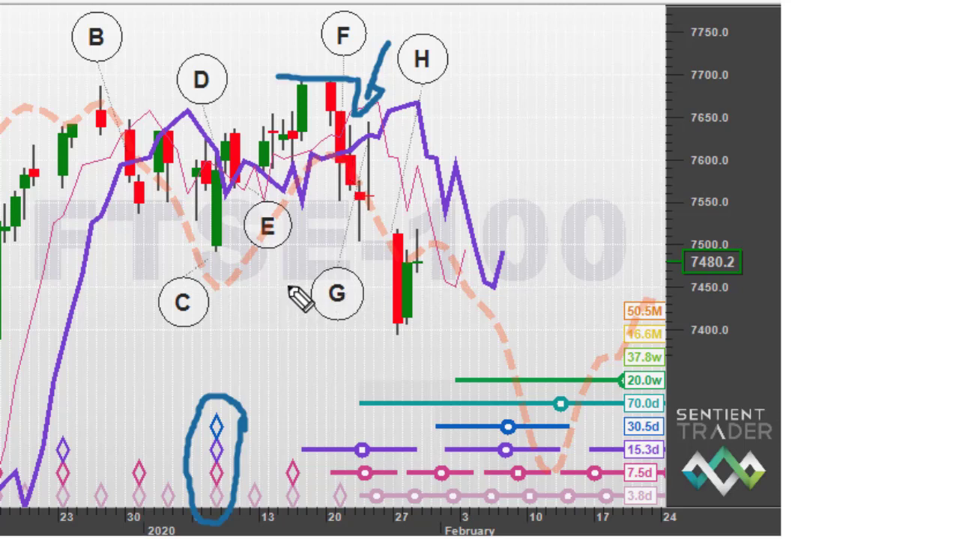
pyautogui.moveTo(284, 268); pyautogui.dragTo(355, 264)
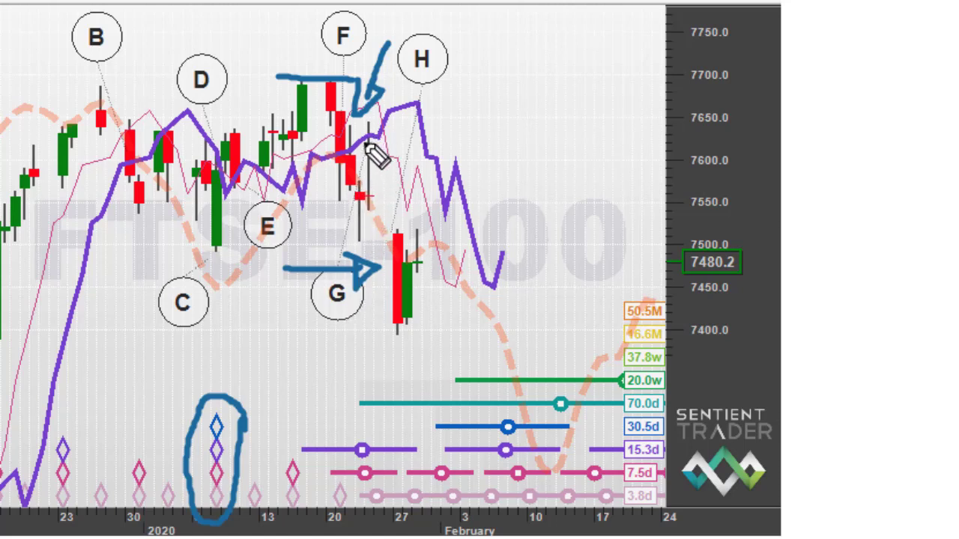
pyautogui.moveTo(371, 149)
pyautogui.mouseDown()
pyautogui.moveTo(370, 130)
pyautogui.moveTo(389, 224)
pyautogui.moveTo(398, 211)
pyautogui.mouseUp()
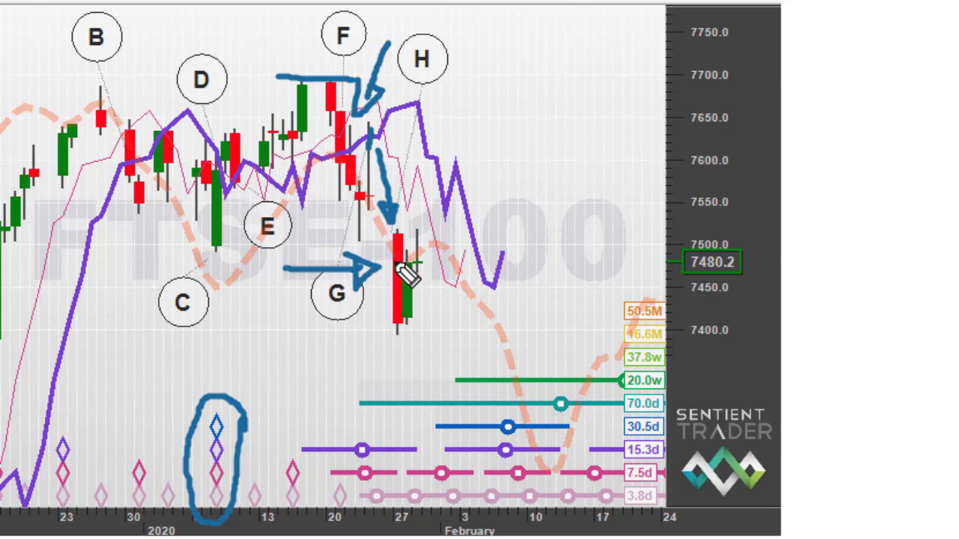
# Step: Sketch the expected FTSE-100 bounce and fall with a curved arrow into early February, and outline the February trough projections
pyautogui.moveTo(407, 263)
pyautogui.mouseDown()
pyautogui.moveTo(441, 212)
pyautogui.moveTo(472, 339)
pyautogui.moveTo(467, 354)
pyautogui.moveTo(503, 289)
pyautogui.moveTo(426, 321)
pyautogui.mouseUp()
pyautogui.moveTo(457, 380); pyautogui.dragTo(466, 387)
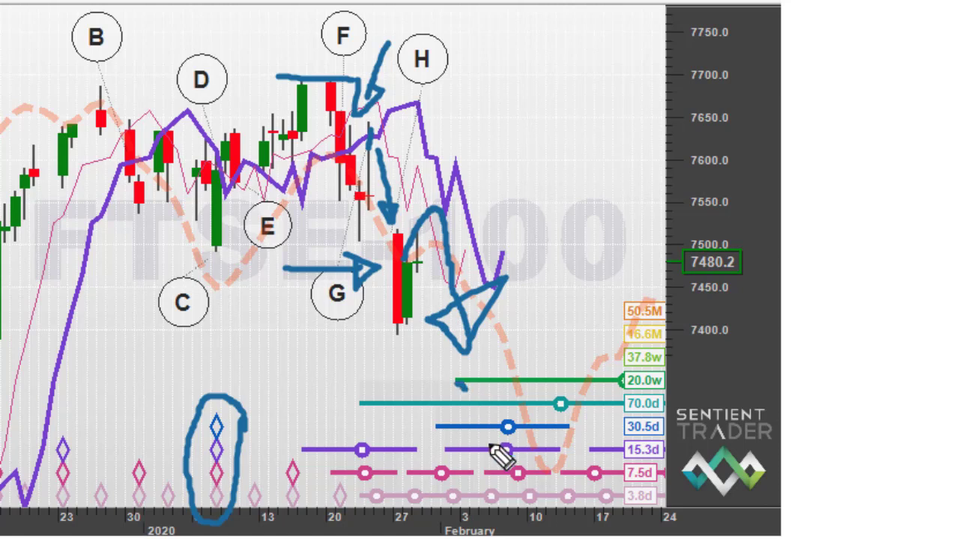
pyautogui.moveTo(494, 450)
pyautogui.mouseDown()
pyautogui.moveTo(534, 526)
pyautogui.moveTo(622, 376)
pyautogui.moveTo(459, 380)
pyautogui.mouseUp()
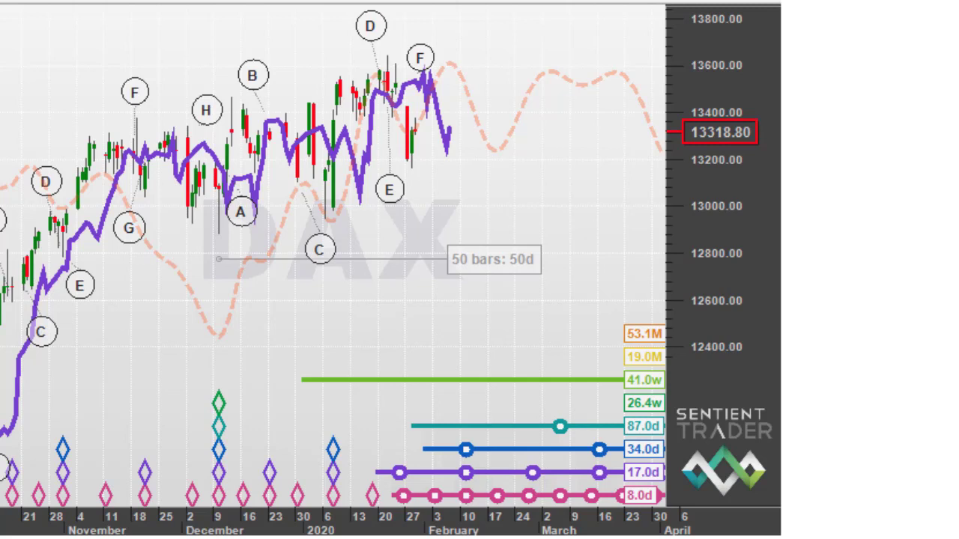
# Step: On the DAX chart, circle the early-December and early-January price troughs and the diamond stack beneath each
pyautogui.moveTo(250, 434)
pyautogui.mouseDown()
pyautogui.moveTo(234, 362)
pyautogui.moveTo(200, 392)
pyautogui.moveTo(185, 442)
pyautogui.moveTo(183, 476)
pyautogui.moveTo(212, 529)
pyautogui.moveTo(232, 532)
pyautogui.moveTo(260, 504)
pyautogui.moveTo(250, 399)
pyautogui.mouseUp()
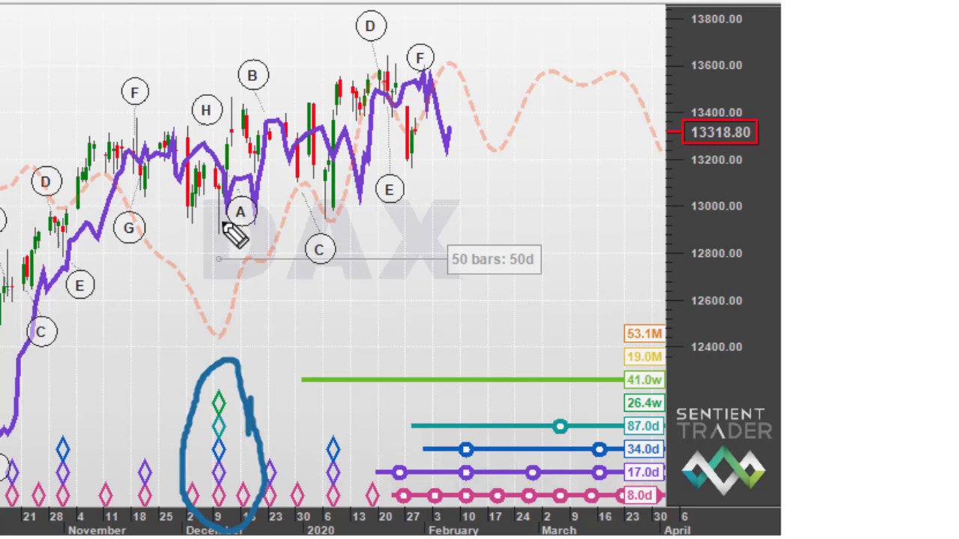
pyautogui.moveTo(224, 217)
pyautogui.mouseDown()
pyautogui.moveTo(209, 237)
pyautogui.moveTo(229, 243)
pyautogui.moveTo(224, 219)
pyautogui.mouseUp()
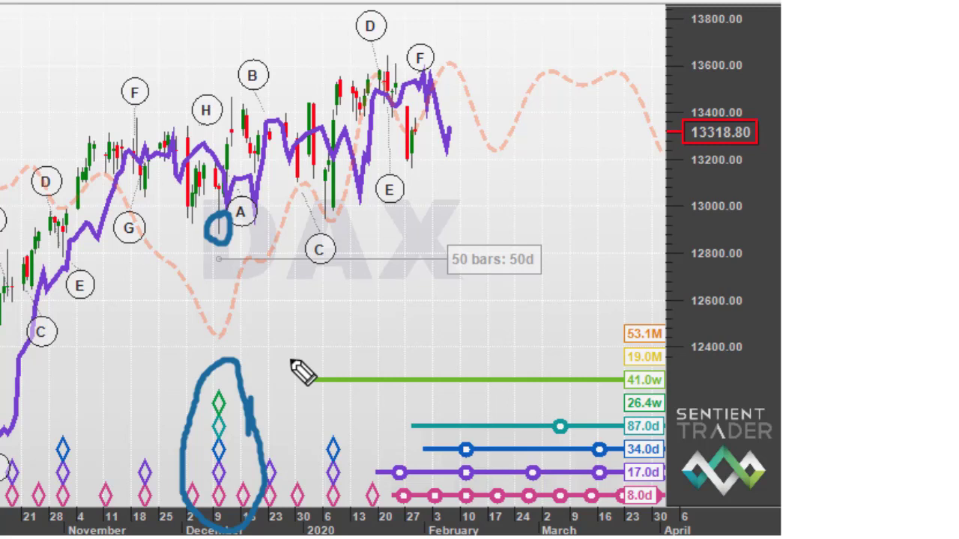
pyautogui.moveTo(332, 215)
pyautogui.mouseDown()
pyautogui.moveTo(359, 241)
pyautogui.moveTo(334, 210)
pyautogui.mouseUp()
pyautogui.moveTo(374, 468)
pyautogui.mouseDown()
pyautogui.moveTo(359, 414)
pyautogui.moveTo(319, 416)
pyautogui.moveTo(291, 502)
pyautogui.moveTo(335, 525)
pyautogui.moveTo(368, 495)
pyautogui.moveTo(371, 438)
pyautogui.mouseUp()
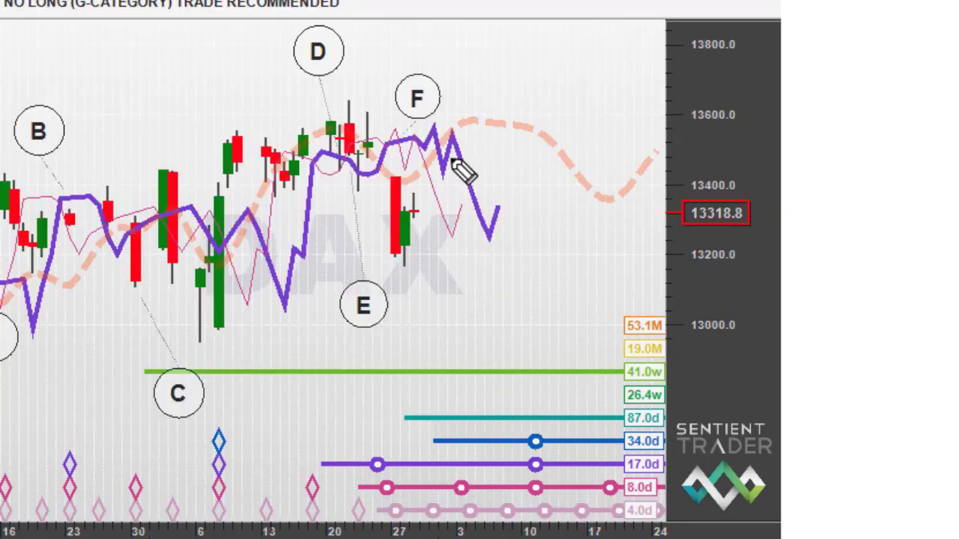
# Step: On the closer DAX view, circle the early-January diamond stack and price trough, and draw an arrow to the late-January F crossing
pyautogui.moveTo(242, 465)
pyautogui.mouseDown()
pyautogui.moveTo(235, 421)
pyautogui.moveTo(204, 398)
pyautogui.moveTo(175, 472)
pyautogui.moveTo(187, 522)
pyautogui.moveTo(245, 486)
pyautogui.moveTo(245, 437)
pyautogui.mouseUp()
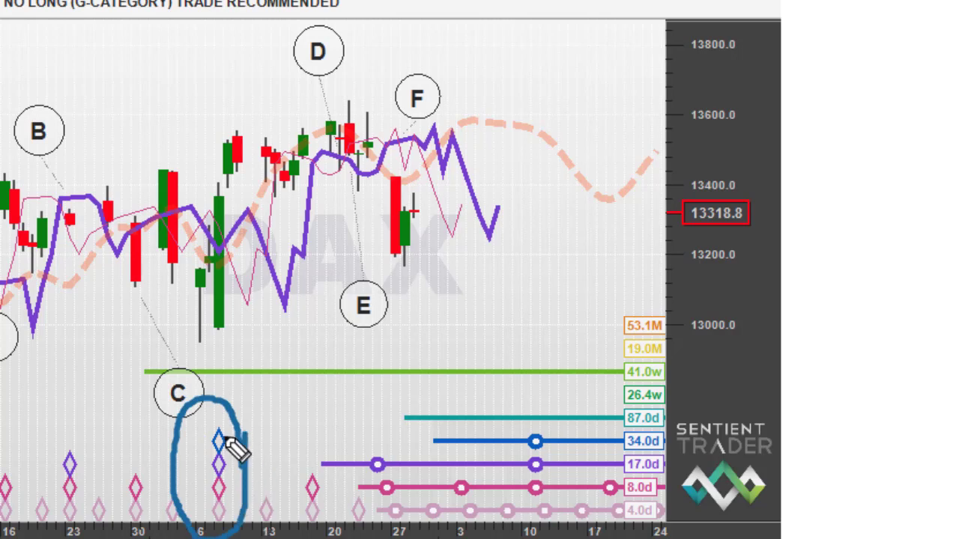
pyautogui.moveTo(233, 322)
pyautogui.mouseDown()
pyautogui.moveTo(192, 353)
pyautogui.moveTo(246, 360)
pyautogui.moveTo(223, 309)
pyautogui.mouseUp()
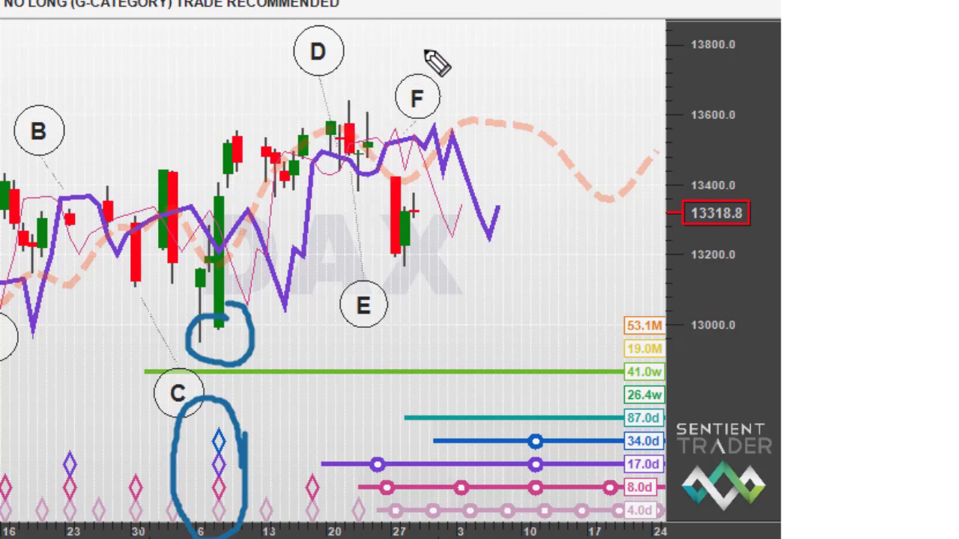
pyautogui.moveTo(424, 50)
pyautogui.mouseDown()
pyautogui.moveTo(379, 135)
pyautogui.moveTo(377, 120)
pyautogui.moveTo(397, 137)
pyautogui.mouseUp()
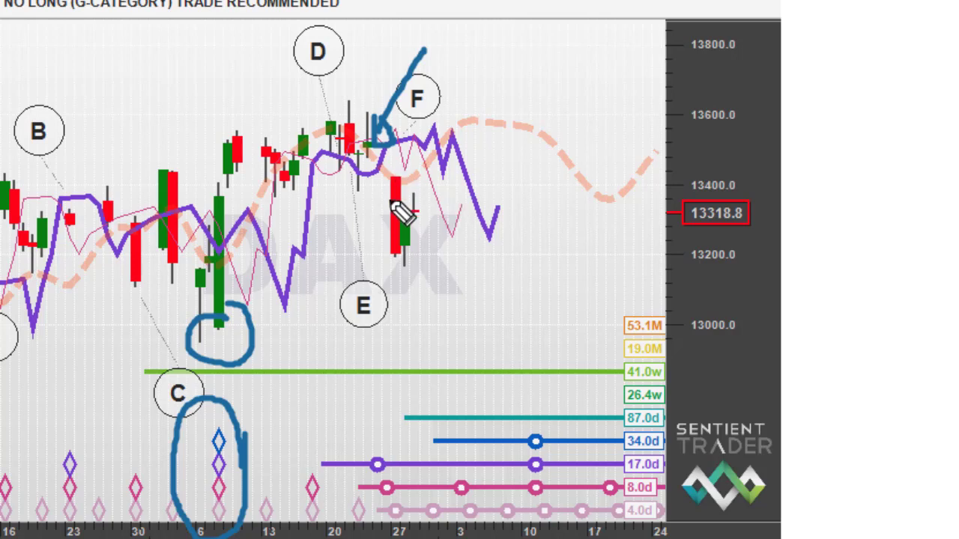
# Step: Outline the February projections with an inverted triangle on both the closer and wider DAX charts, and draw an arrow toward the December diamond stack
pyautogui.moveTo(454, 417)
pyautogui.mouseDown()
pyautogui.moveTo(513, 525)
pyautogui.moveTo(535, 535)
pyautogui.moveTo(556, 523)
pyautogui.moveTo(605, 411)
pyautogui.moveTo(453, 412)
pyautogui.mouseUp()
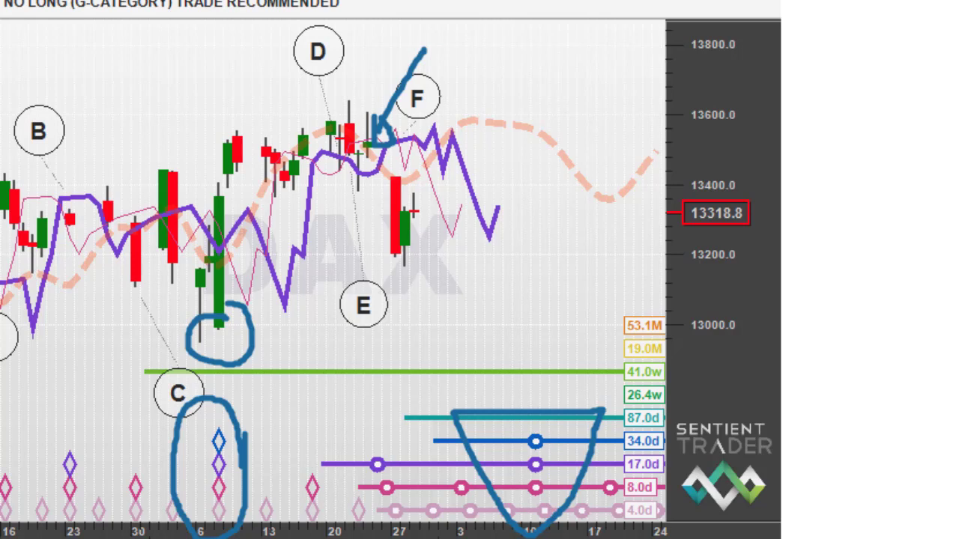
pyautogui.press('Escape')
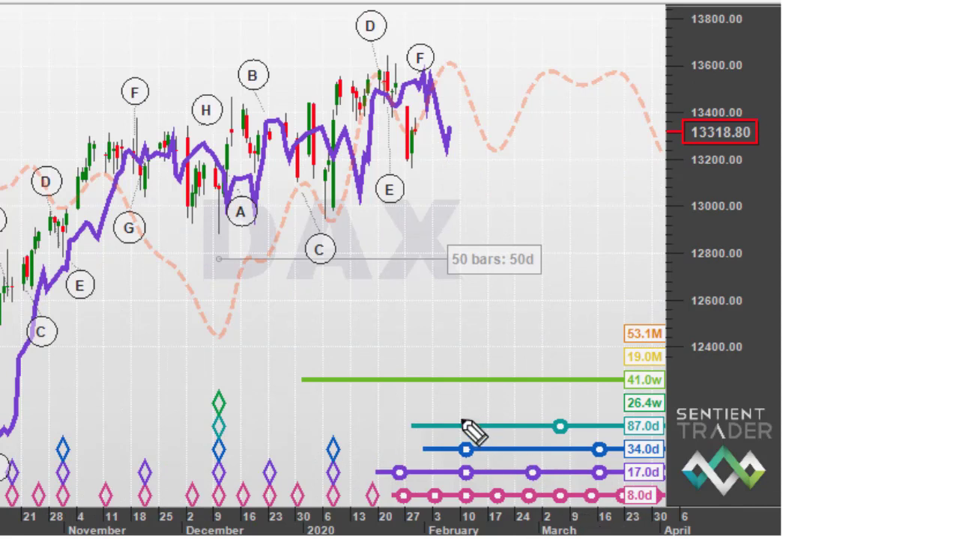
pyautogui.moveTo(431, 424)
pyautogui.mouseDown()
pyautogui.moveTo(465, 500)
pyautogui.moveTo(519, 458)
pyautogui.moveTo(533, 423)
pyautogui.moveTo(435, 424)
pyautogui.mouseUp()
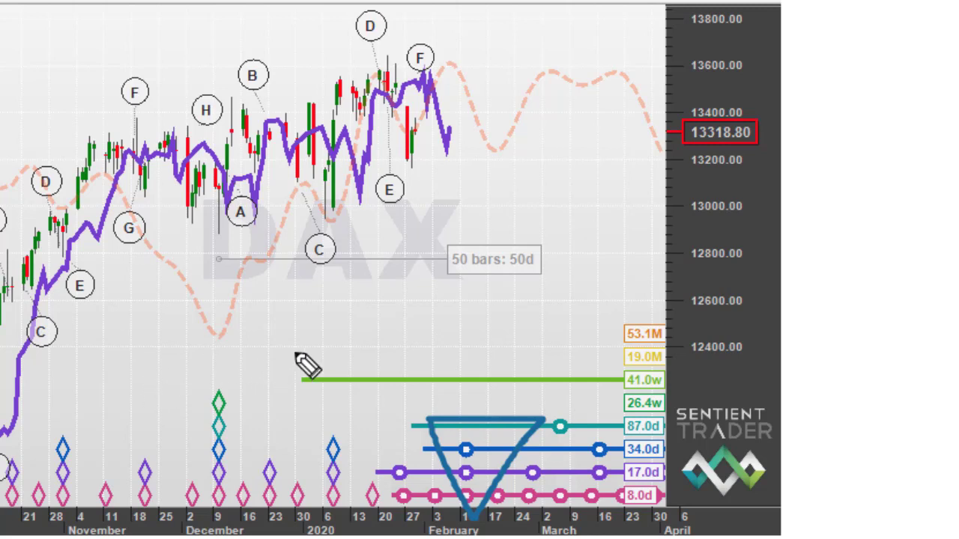
pyautogui.moveTo(298, 350)
pyautogui.mouseDown()
pyautogui.moveTo(241, 385)
pyautogui.moveTo(258, 382)
pyautogui.mouseUp()
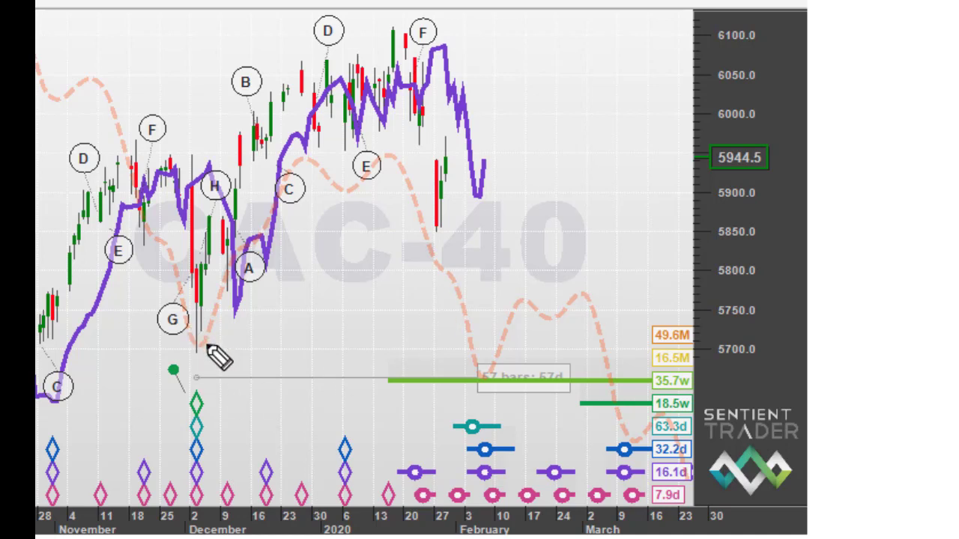
# Step: On the CAC-40 chart, circle the early-December diamond stack, mark its H label, draw an arrow toward the late-January F label, and mark the February projections
pyautogui.moveTo(233, 340)
pyautogui.mouseDown()
pyautogui.moveTo(192, 334)
pyautogui.moveTo(141, 367)
pyautogui.moveTo(132, 445)
pyautogui.moveTo(142, 493)
pyautogui.moveTo(169, 532)
pyautogui.moveTo(227, 523)
pyautogui.moveTo(253, 444)
pyautogui.moveTo(230, 331)
pyautogui.mouseUp()
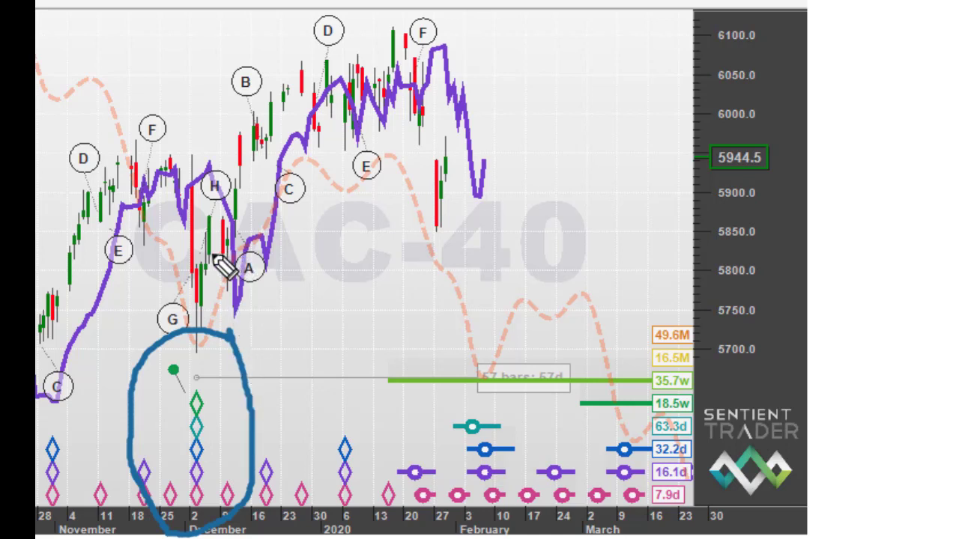
pyautogui.moveTo(217, 182); pyautogui.dragTo(213, 136)
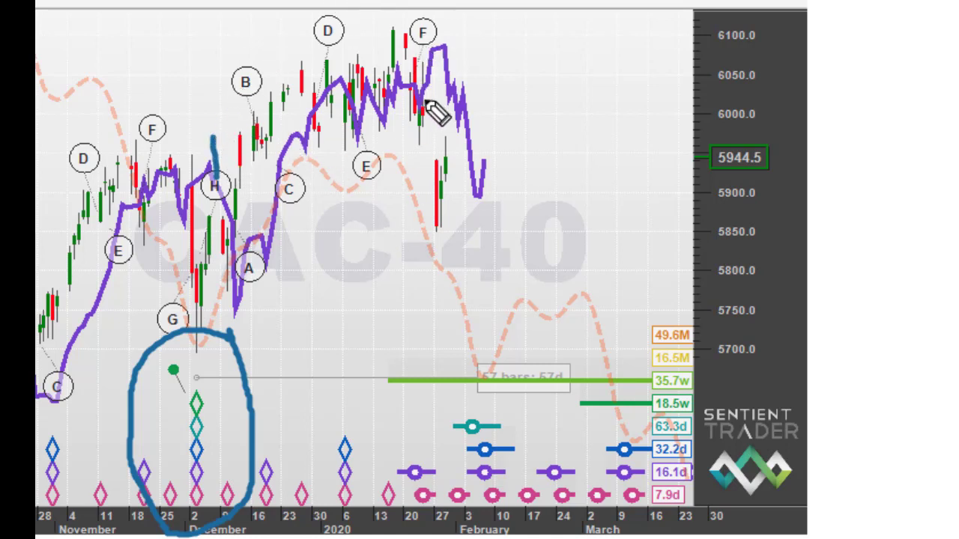
pyautogui.moveTo(548, 40)
pyautogui.mouseDown()
pyautogui.moveTo(483, 48)
pyautogui.moveTo(490, 35)
pyautogui.moveTo(460, 46)
pyautogui.moveTo(490, 59)
pyautogui.mouseUp()
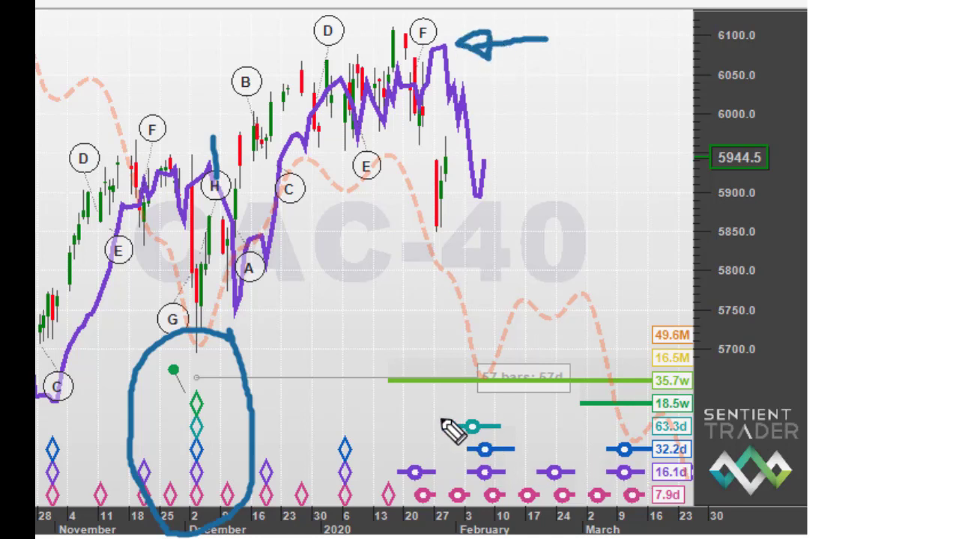
pyautogui.moveTo(450, 421)
pyautogui.mouseDown()
pyautogui.moveTo(492, 516)
pyautogui.moveTo(512, 417)
pyautogui.moveTo(458, 417)
pyautogui.moveTo(458, 491)
pyautogui.moveTo(497, 483)
pyautogui.mouseUp()
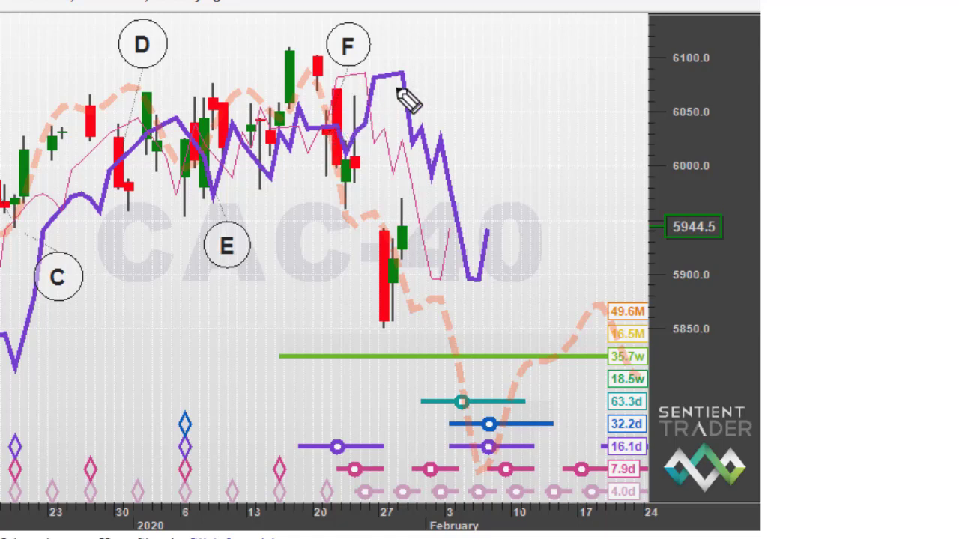
# Step: On the closer CAC-40 view, draw an arrow to the late-January F crossing and outline the February trough projections
pyautogui.moveTo(496, 54)
pyautogui.mouseDown()
pyautogui.moveTo(364, 114)
pyautogui.moveTo(411, 112)
pyautogui.moveTo(353, 129)
pyautogui.mouseUp()
pyautogui.click(383, 88)
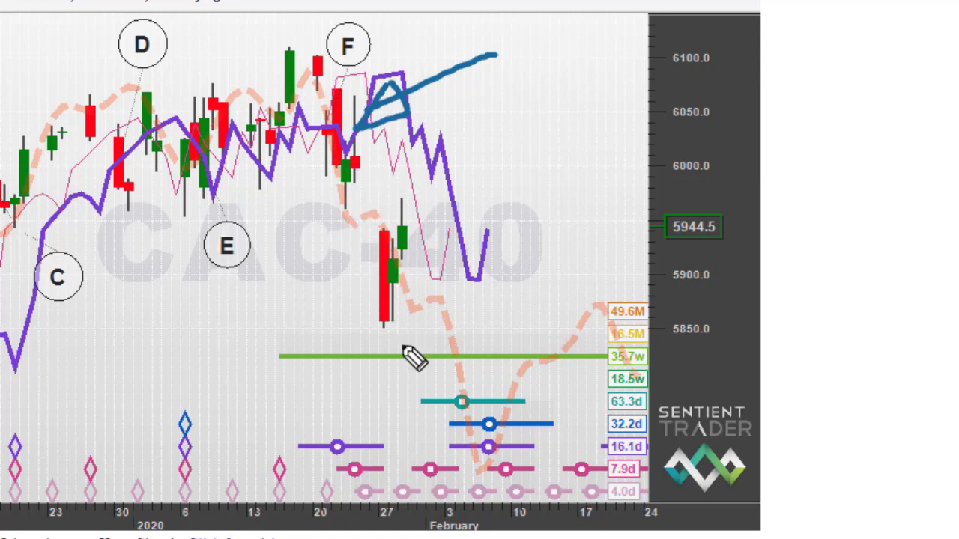
pyautogui.moveTo(448, 397)
pyautogui.mouseDown()
pyautogui.moveTo(512, 504)
pyautogui.moveTo(525, 417)
pyautogui.moveTo(464, 394)
pyautogui.mouseUp()
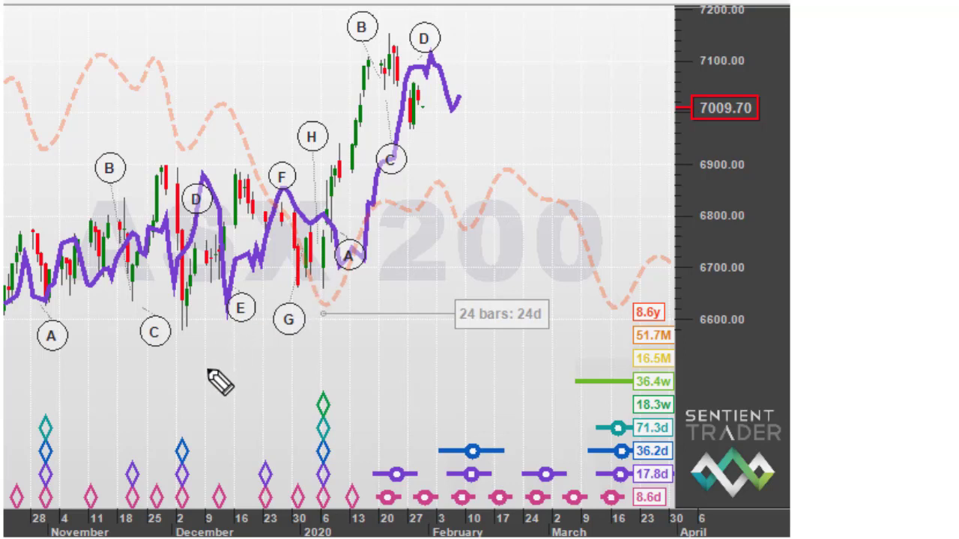
# Step: On the ASX 200 chart, circle the early-December diamond stack and the early-January trough with its diamond stack
pyautogui.moveTo(210, 459)
pyautogui.mouseDown()
pyautogui.moveTo(190, 424)
pyautogui.moveTo(164, 433)
pyautogui.moveTo(152, 525)
pyautogui.moveTo(179, 529)
pyautogui.moveTo(205, 507)
pyautogui.moveTo(207, 459)
pyautogui.mouseUp()
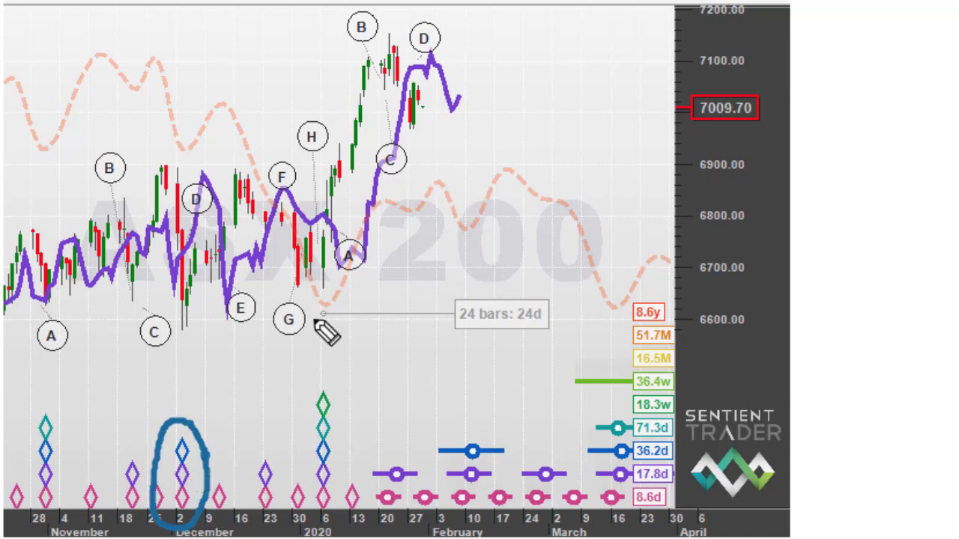
pyautogui.moveTo(341, 277)
pyautogui.mouseDown()
pyautogui.moveTo(301, 293)
pyautogui.moveTo(284, 458)
pyautogui.moveTo(292, 495)
pyautogui.moveTo(309, 520)
pyautogui.moveTo(326, 522)
pyautogui.moveTo(346, 477)
pyautogui.moveTo(361, 388)
pyautogui.moveTo(365, 309)
pyautogui.moveTo(341, 281)
pyautogui.mouseUp()
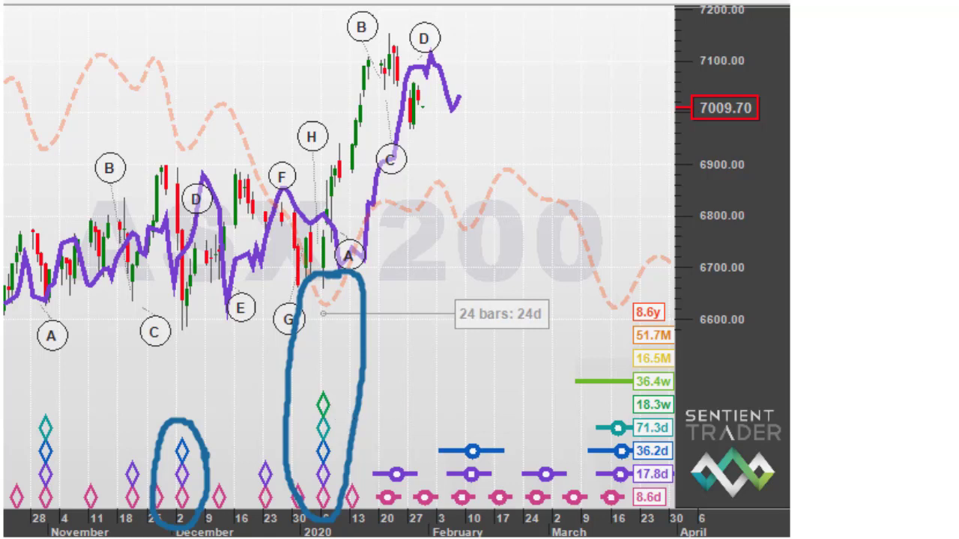
# Step: Clear the marks and, on the closer ASX 200 view, circle the early-January trough with its diamond stack and draw an arrow toward the D label
pyautogui.press('e')
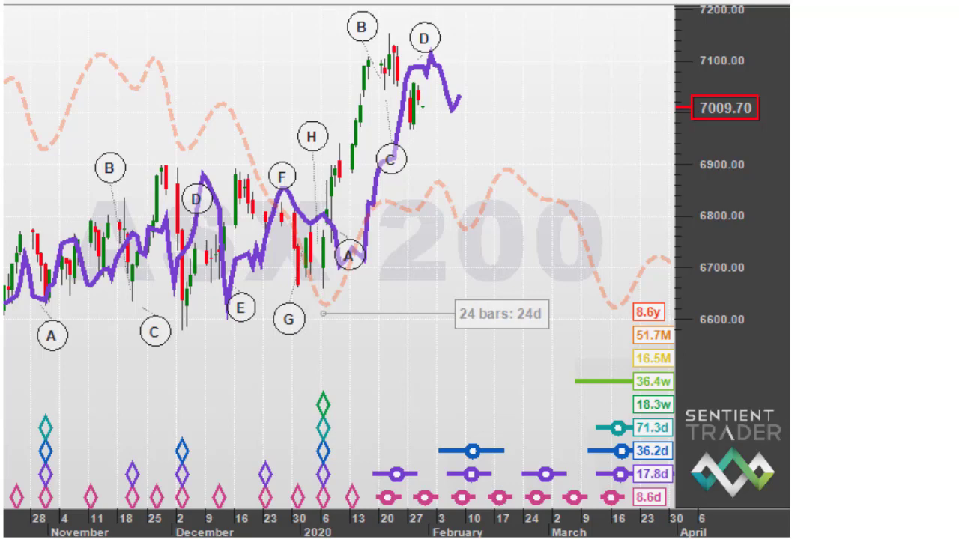
pyautogui.scroll(3, 574, 482)
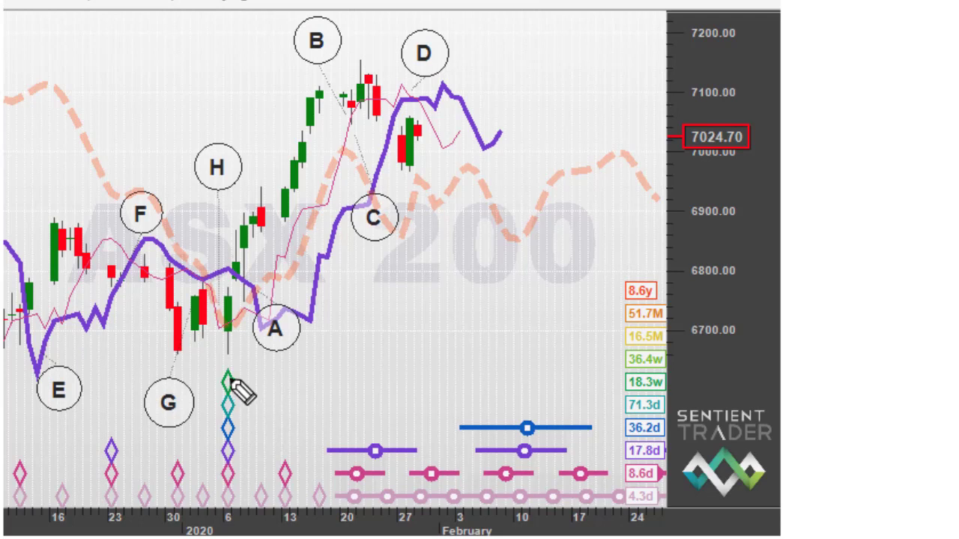
pyautogui.moveTo(271, 373)
pyautogui.mouseDown()
pyautogui.moveTo(263, 346)
pyautogui.moveTo(240, 323)
pyautogui.moveTo(215, 337)
pyautogui.moveTo(177, 398)
pyautogui.moveTo(182, 472)
pyautogui.moveTo(214, 525)
pyautogui.moveTo(280, 490)
pyautogui.moveTo(282, 410)
pyautogui.moveTo(269, 353)
pyautogui.mouseUp()
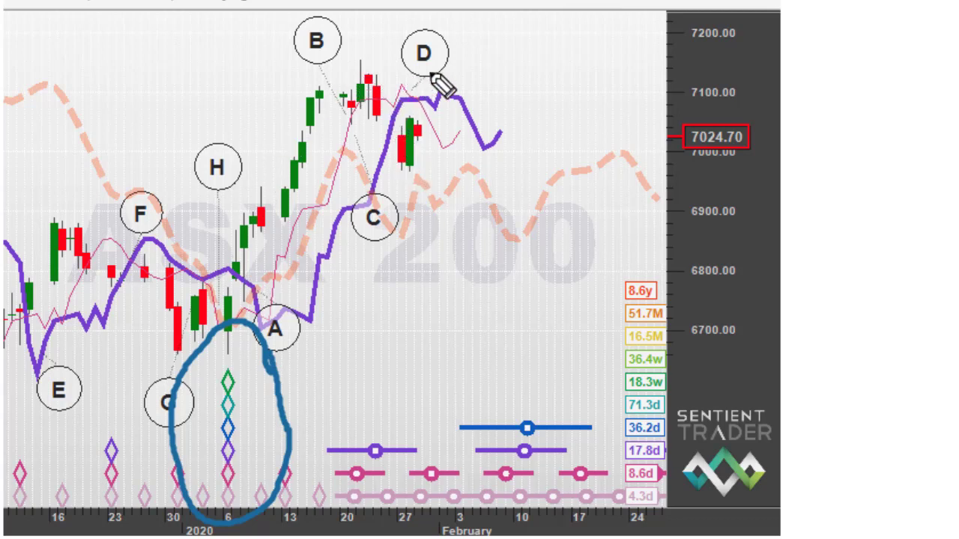
pyautogui.moveTo(548, 26)
pyautogui.mouseDown()
pyautogui.moveTo(484, 46)
pyautogui.moveTo(500, 28)
pyautogui.moveTo(473, 46)
pyautogui.moveTo(514, 38)
pyautogui.mouseUp()
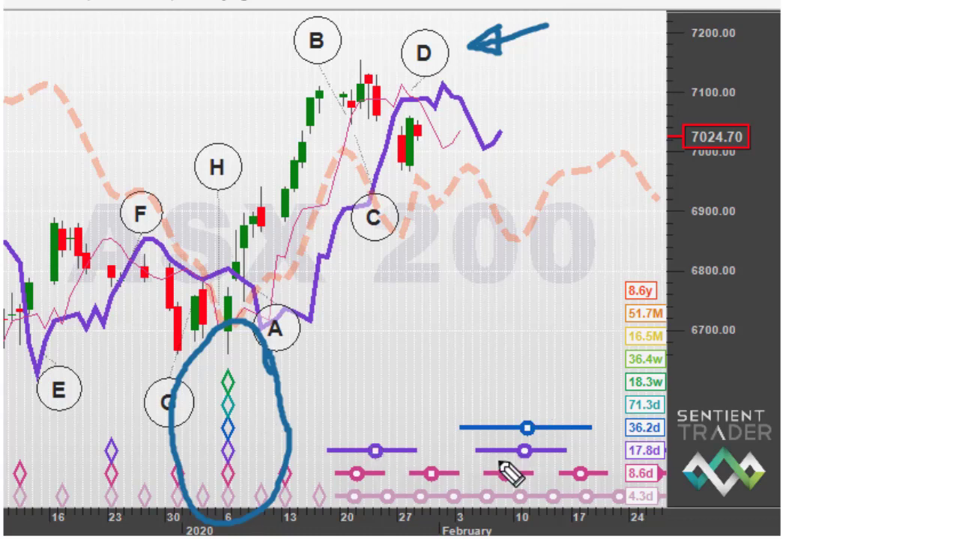
# Step: Outline the February trough projections on the ASX 200 chart with a triangle pointing down to about 10 February, and add a stroke above it
pyautogui.click(457, 423)
pyautogui.moveTo(463, 428)
pyautogui.mouseDown()
pyautogui.moveTo(507, 496)
pyautogui.moveTo(527, 492)
pyautogui.moveTo(564, 422)
pyautogui.moveTo(495, 425)
pyautogui.mouseUp()
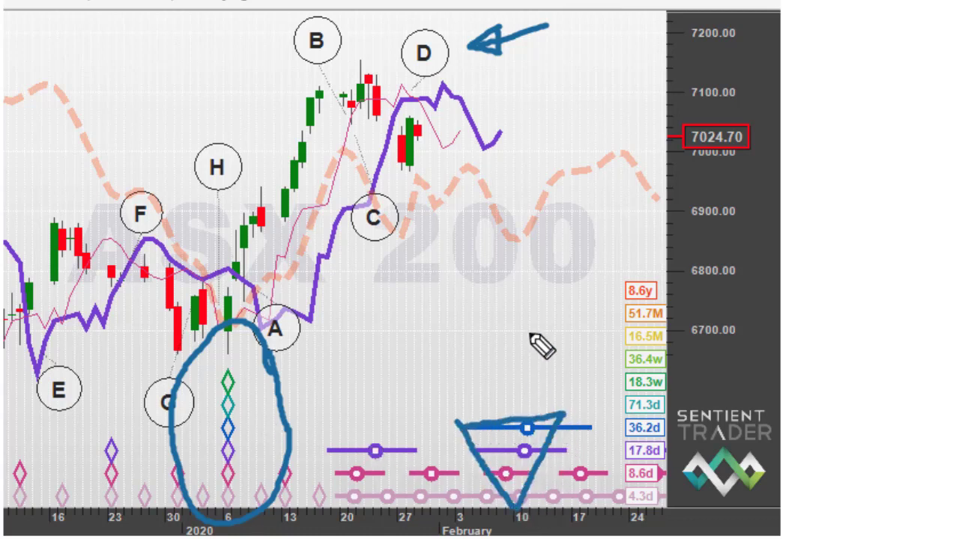
pyautogui.moveTo(527, 323)
pyautogui.mouseDown()
pyautogui.moveTo(525, 390)
pyautogui.moveTo(508, 376)
pyautogui.moveTo(529, 395)
pyautogui.moveTo(539, 368)
pyautogui.mouseUp()
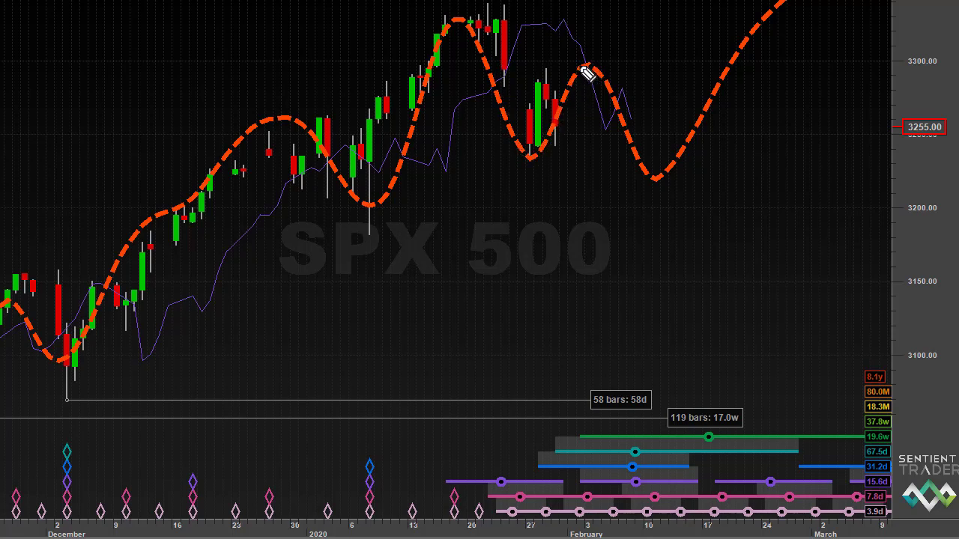
# Step: On the SPX 500 chart, circle the late-January to early-February peak in blue and yellow, and outline the February trough projections with a yellow triangle
pyautogui.moveTo(580, 42)
pyautogui.mouseDown()
pyautogui.moveTo(547, 57)
pyautogui.moveTo(544, 88)
pyautogui.moveTo(569, 109)
pyautogui.moveTo(598, 106)
pyautogui.moveTo(604, 65)
pyautogui.moveTo(581, 41)
pyautogui.mouseUp()
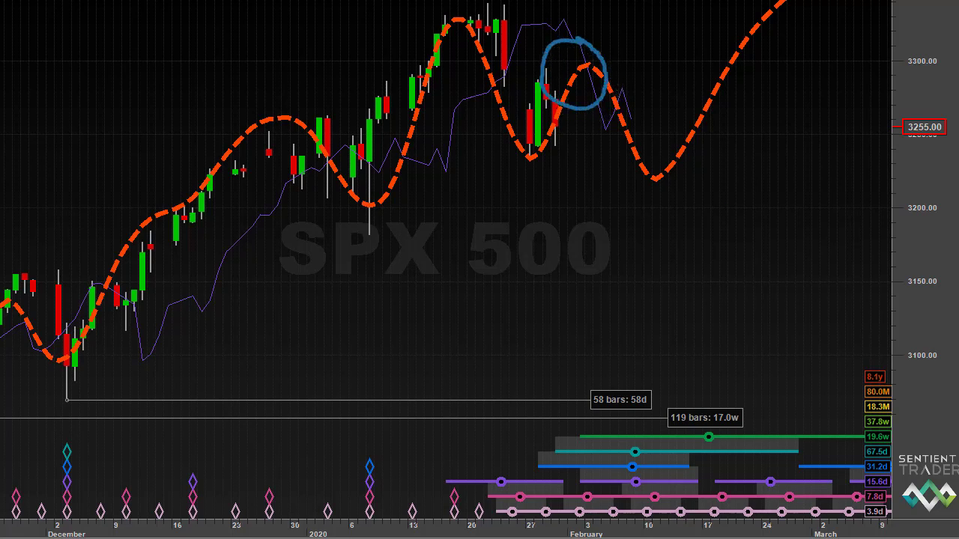
pyautogui.moveTo(600, 57)
pyautogui.mouseDown()
pyautogui.moveTo(577, 43)
pyautogui.moveTo(546, 46)
pyautogui.moveTo(529, 68)
pyautogui.moveTo(541, 113)
pyautogui.moveTo(573, 120)
pyautogui.moveTo(598, 93)
pyautogui.moveTo(602, 56)
pyautogui.moveTo(607, 82)
pyautogui.mouseUp()
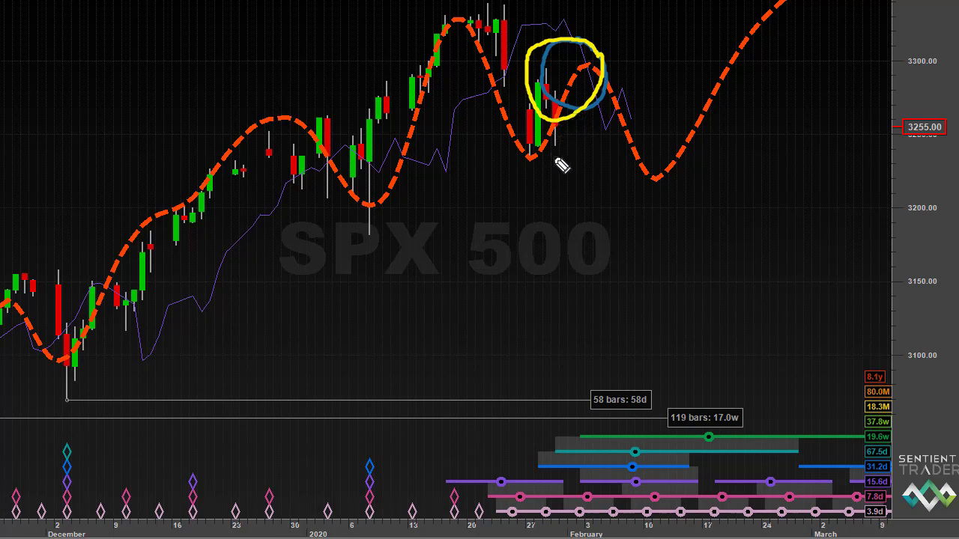
pyautogui.moveTo(581, 436)
pyautogui.mouseDown()
pyautogui.moveTo(654, 528)
pyautogui.moveTo(678, 486)
pyautogui.moveTo(732, 434)
pyautogui.moveTo(583, 432)
pyautogui.mouseUp()
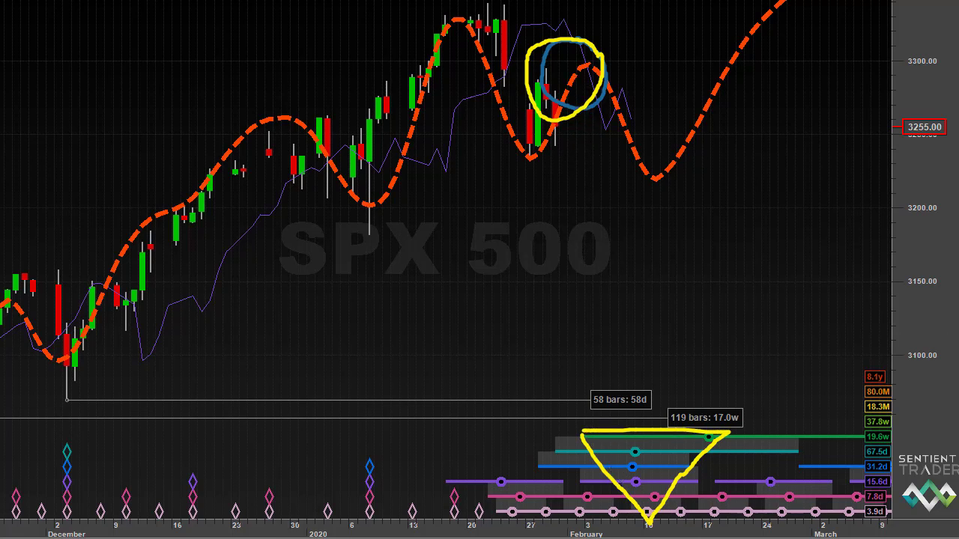
# Step: Clear the marks, draw a yellow V-shaped arrow falling to about 3150 near 10 February and rebounding, and outline the February trough projections with a triangle
pyautogui.press('e')
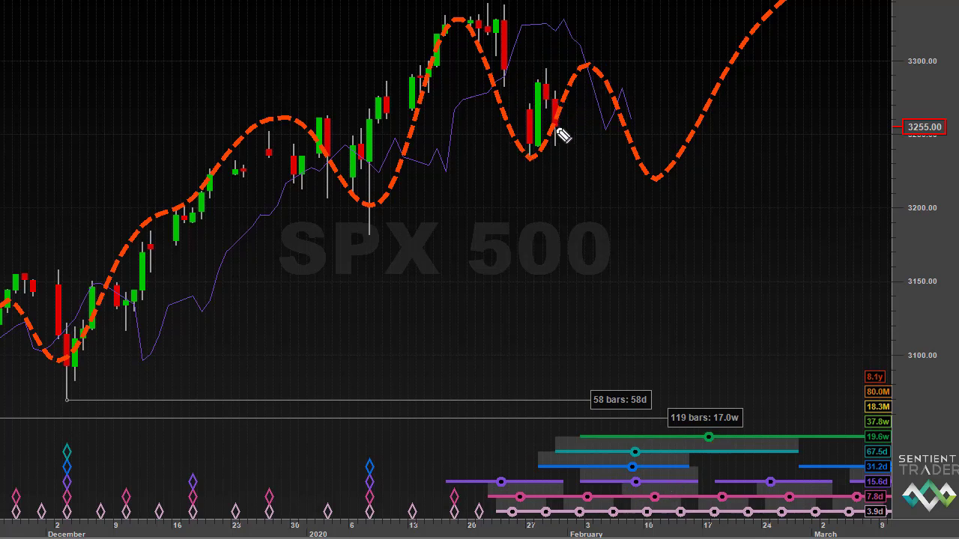
pyautogui.moveTo(539, 75); pyautogui.dragTo(653, 285)
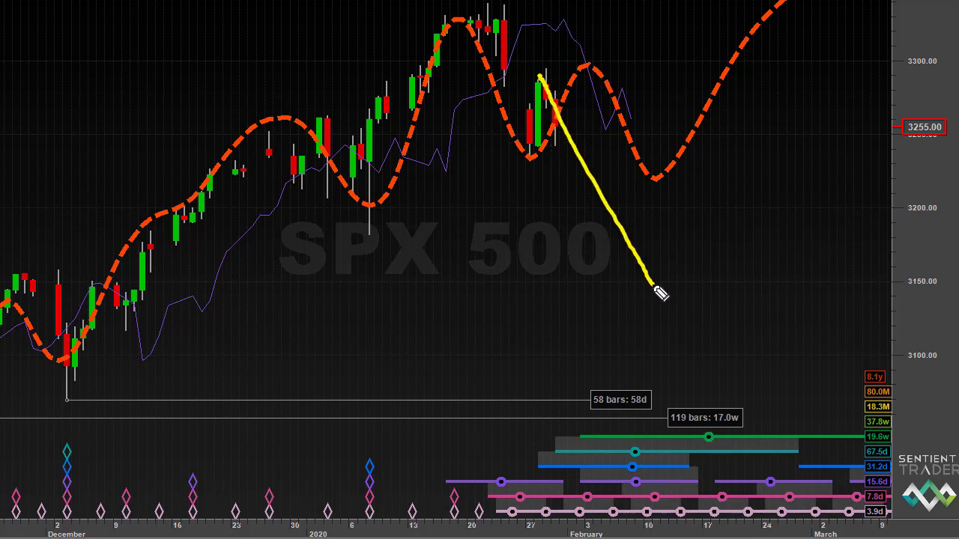
pyautogui.moveTo(595, 434)
pyautogui.mouseDown()
pyautogui.moveTo(652, 520)
pyautogui.moveTo(669, 512)
pyautogui.moveTo(719, 445)
pyautogui.moveTo(714, 434)
pyautogui.moveTo(571, 433)
pyautogui.mouseUp()
pyautogui.moveTo(655, 280)
pyautogui.mouseDown()
pyautogui.moveTo(721, 155)
pyautogui.moveTo(702, 160)
pyautogui.mouseUp()
pyautogui.click(705, 159)
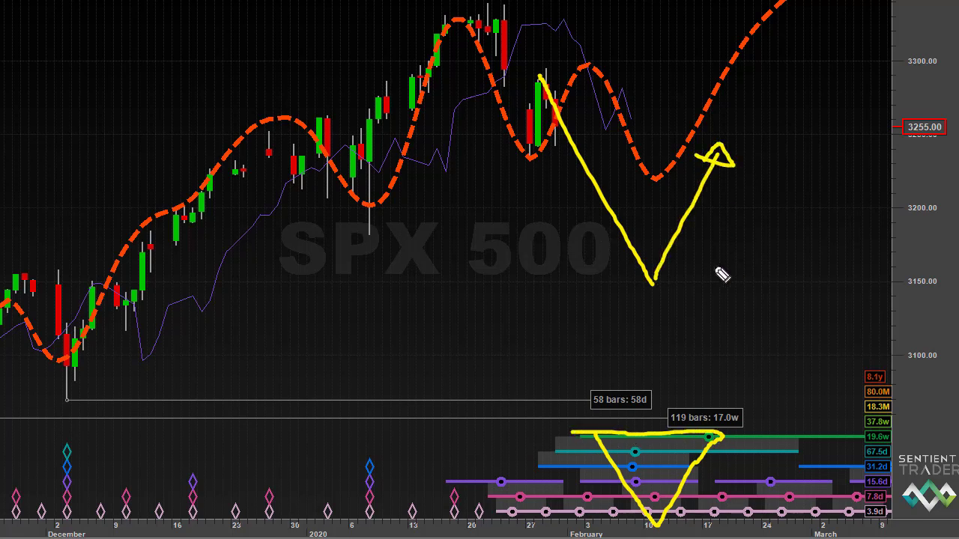